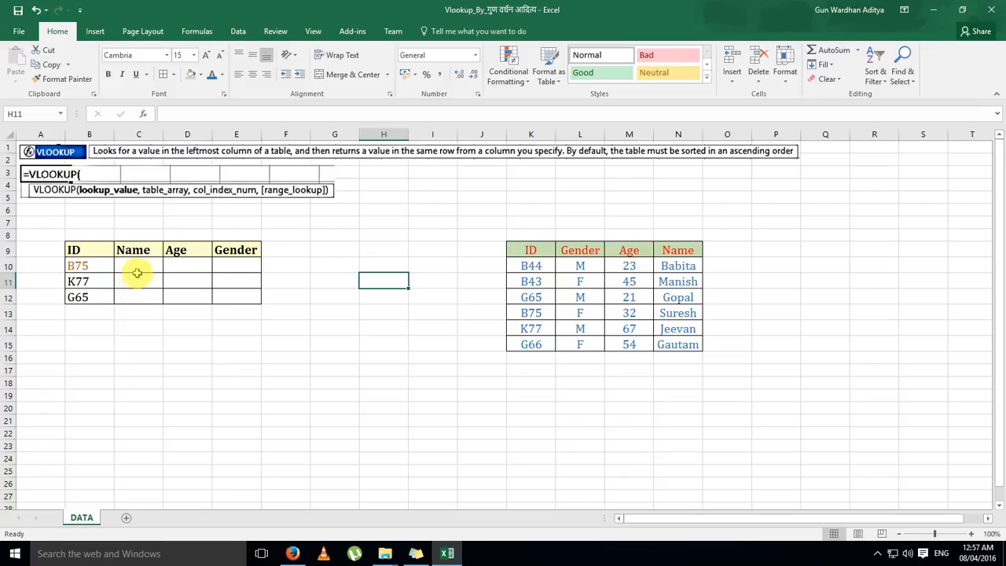
Examine the ID table starting at B9 and the source data table in K9:N15, including its ID column
left_click(137, 267)
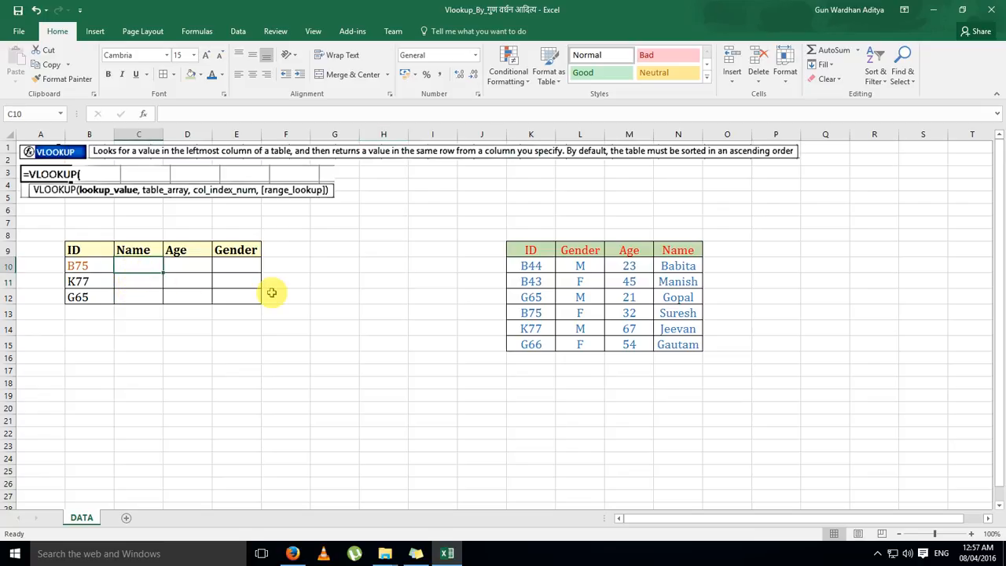
key("Left")
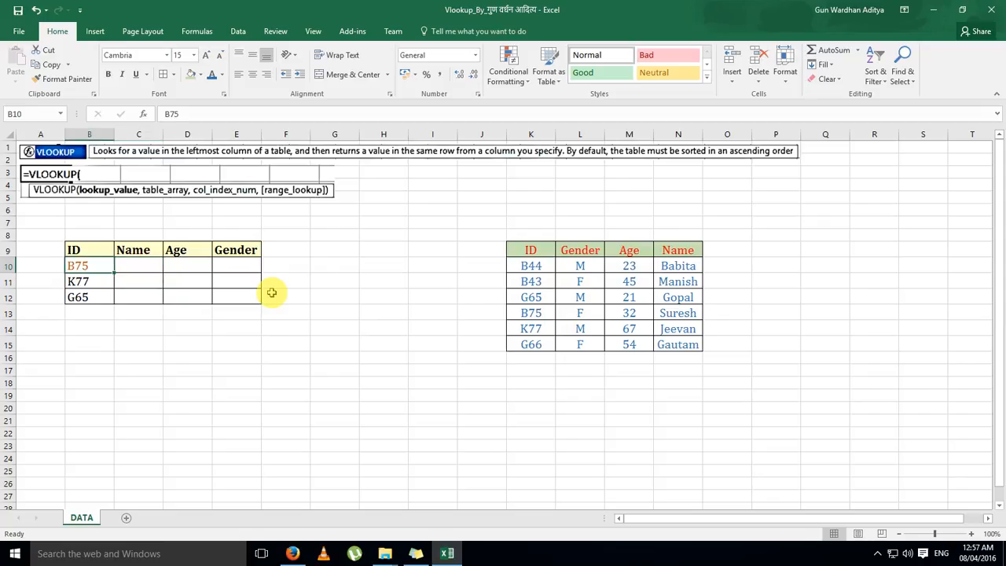
key("Up")
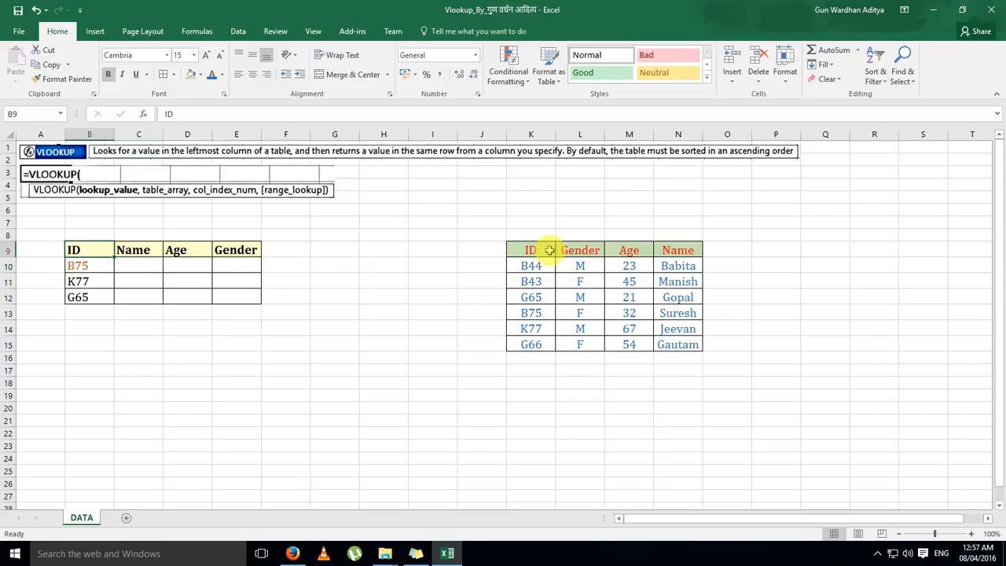
left_click_drag(548, 250, 690, 351)
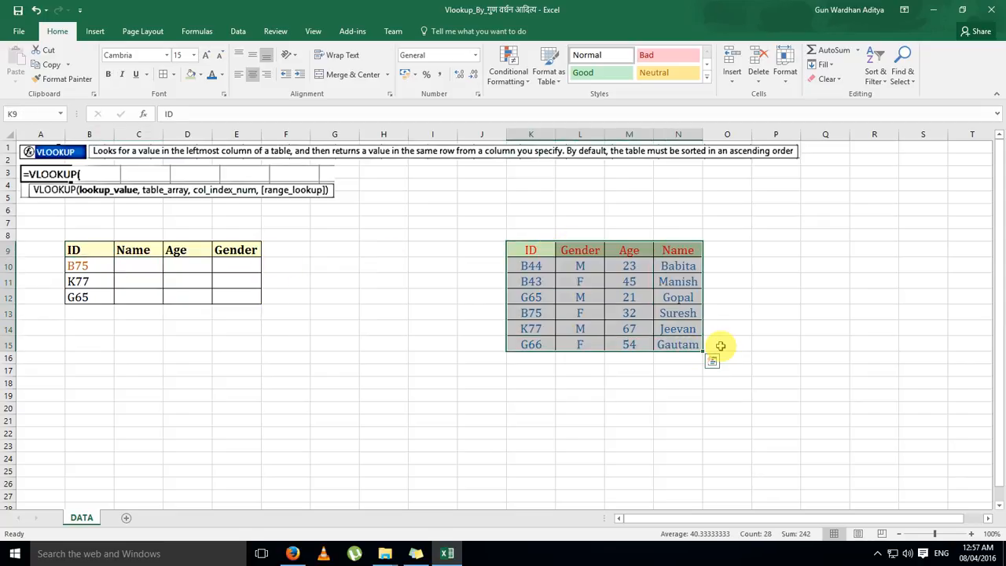
left_click(717, 346)
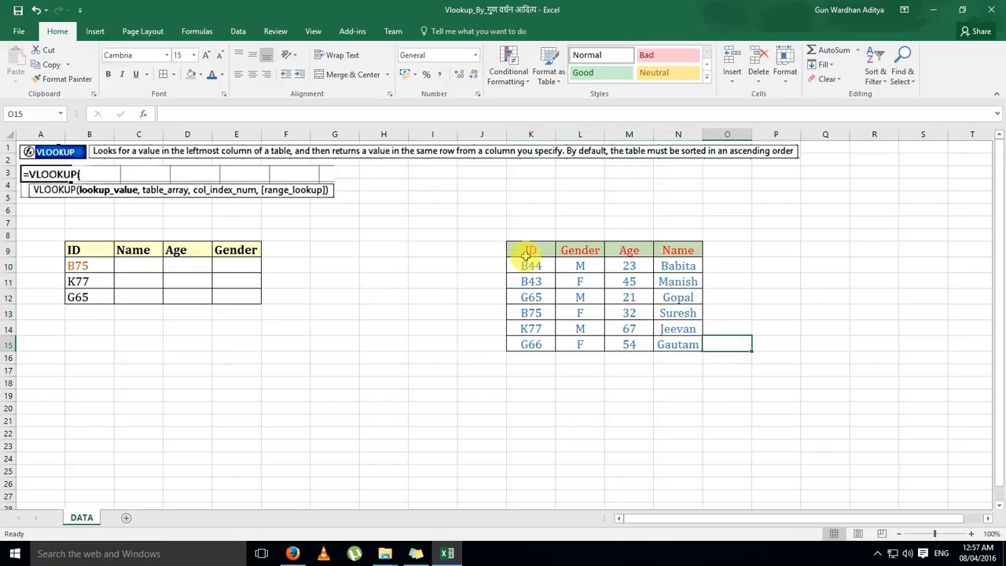
left_click(79, 267)
left_click(81, 292)
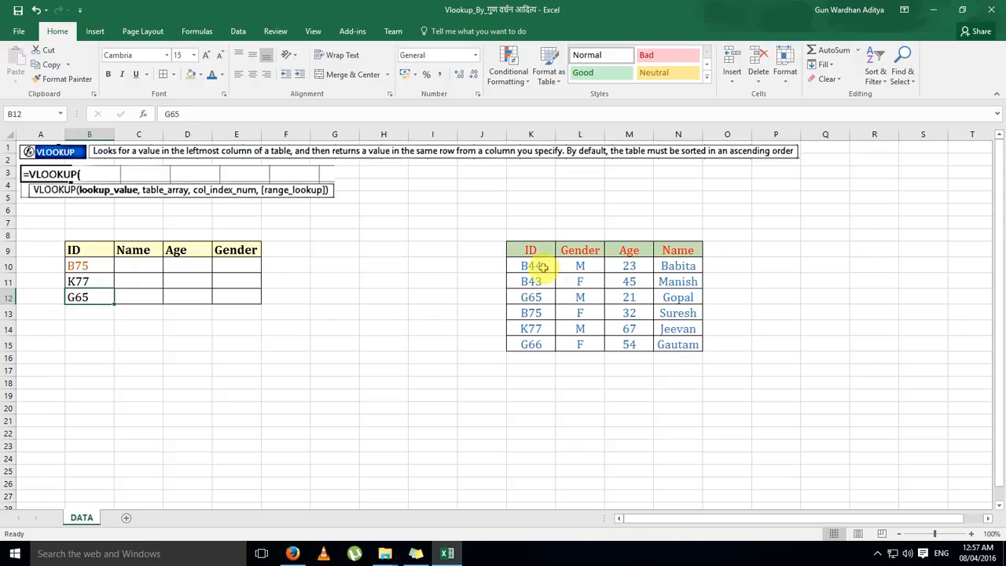
left_click_drag(534, 265, 547, 343)
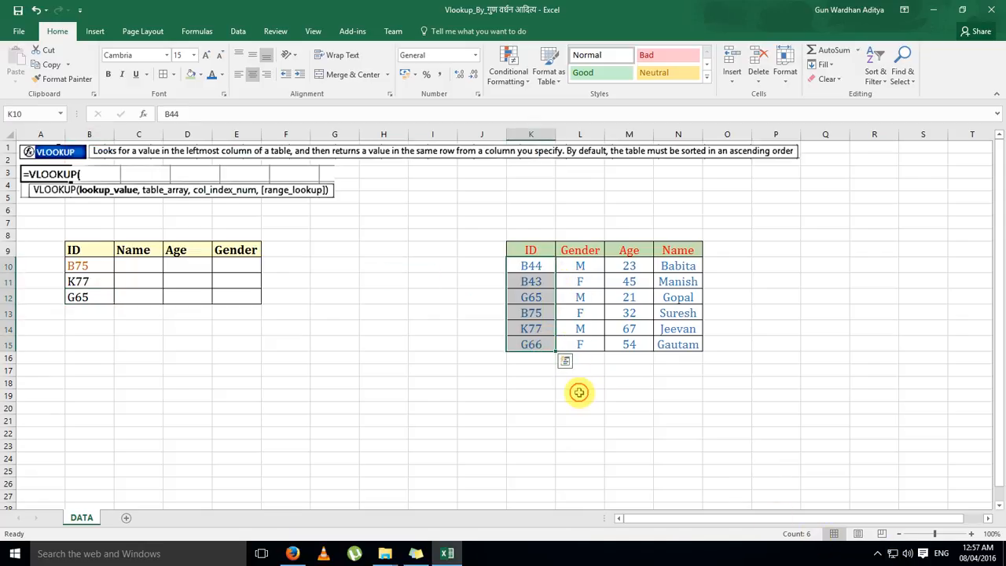
left_click(579, 394)
Review the IDs in B10:B12 and the Name, Age and Gender headers of the table awaiting lookup results
left_click(77, 266)
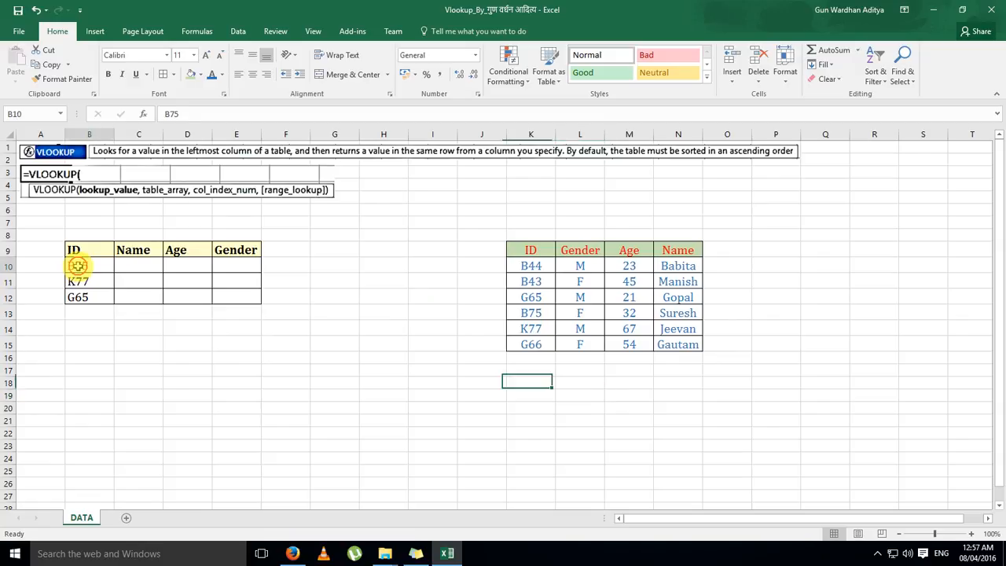
left_click(79, 281)
left_click(84, 297)
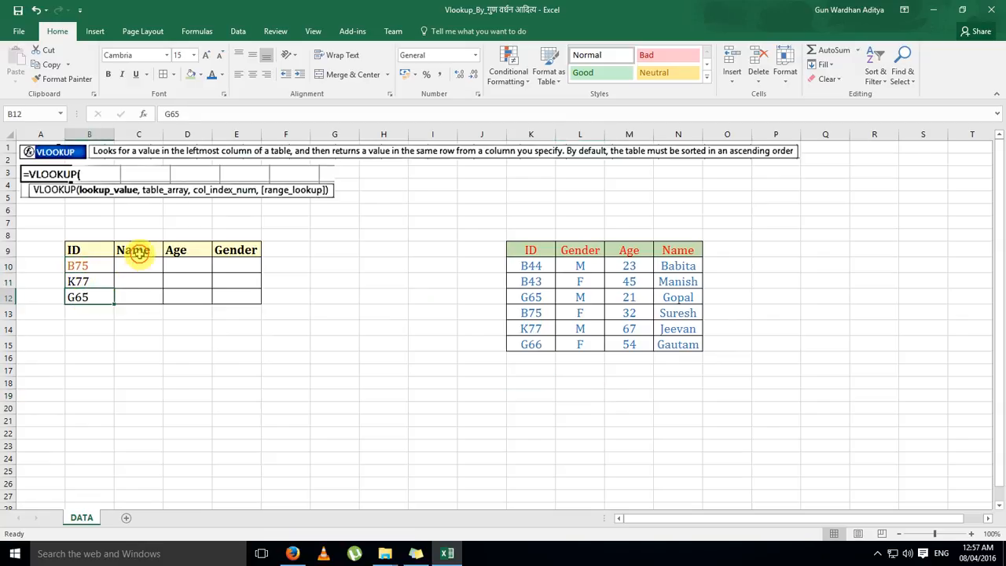
left_click(136, 252)
left_click(178, 252)
left_click(238, 253)
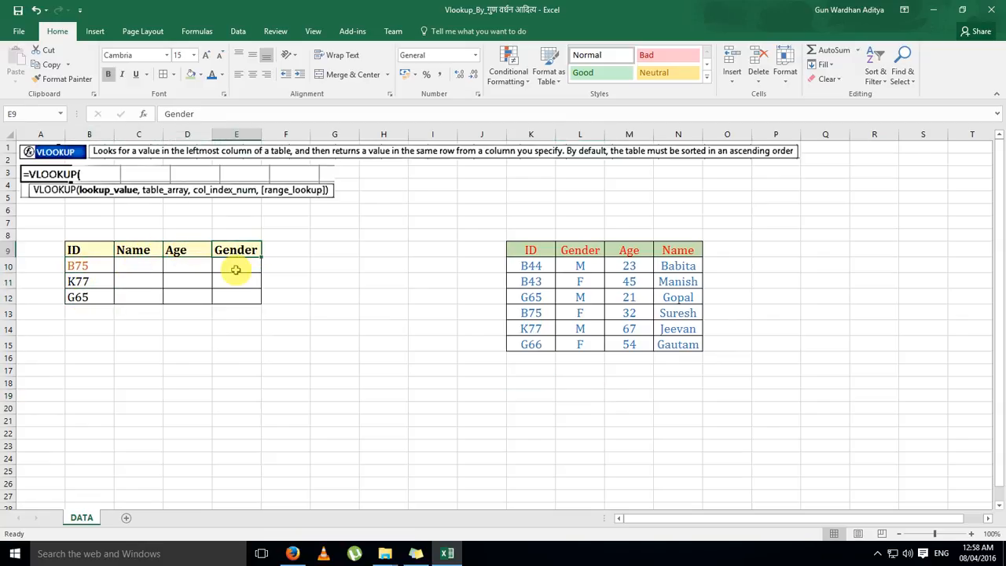
left_click(143, 276)
left_click(142, 264)
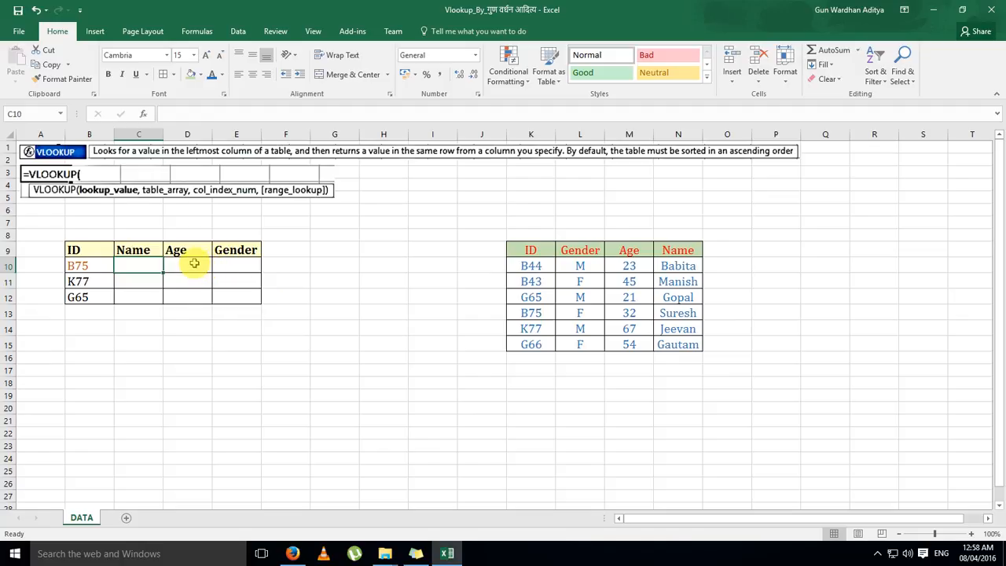
left_click(88, 267)
left_click(89, 283)
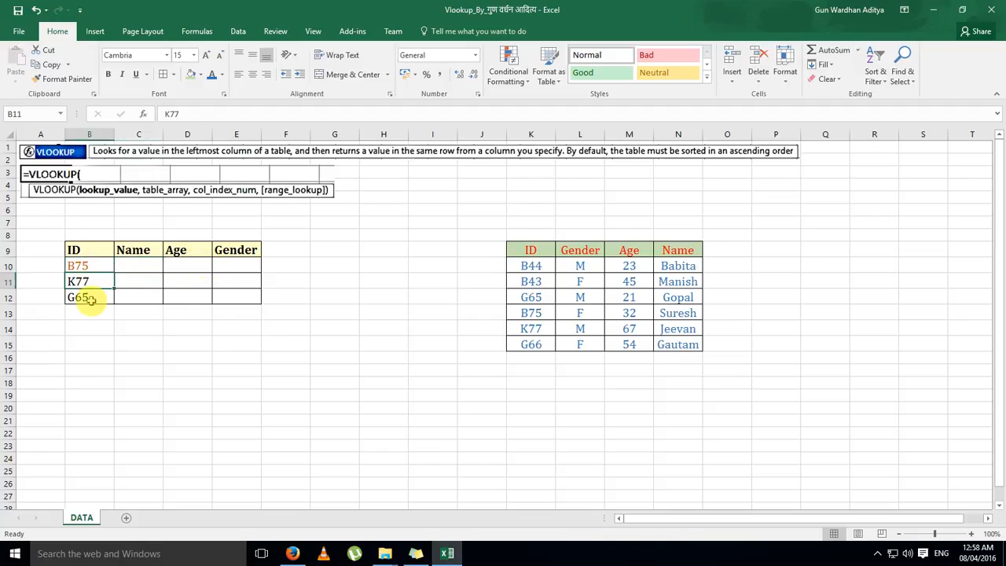
left_click(91, 299)
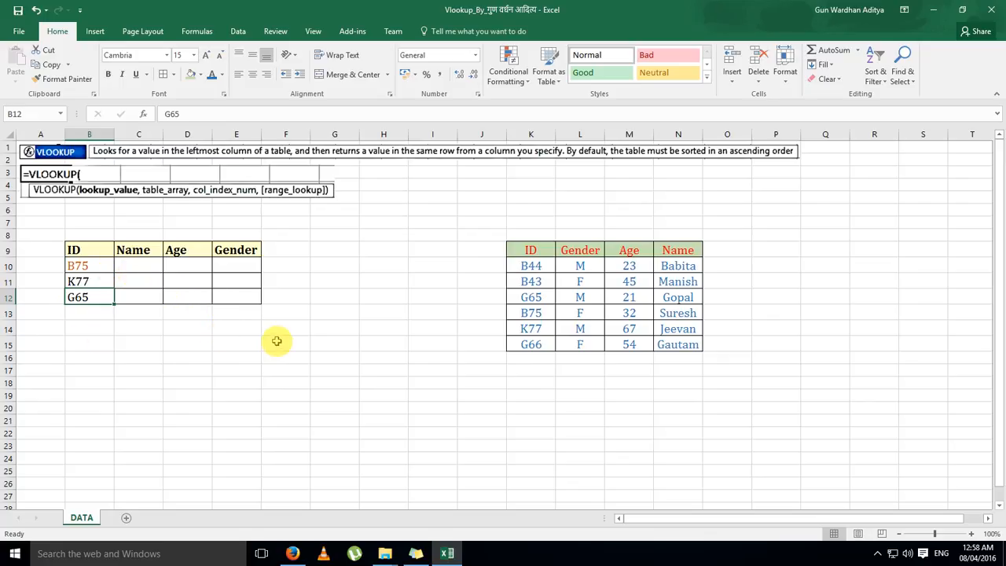
Start a VLOOKUP formula in C10 with the ID in B10 as the lookup value
left_click(148, 267)
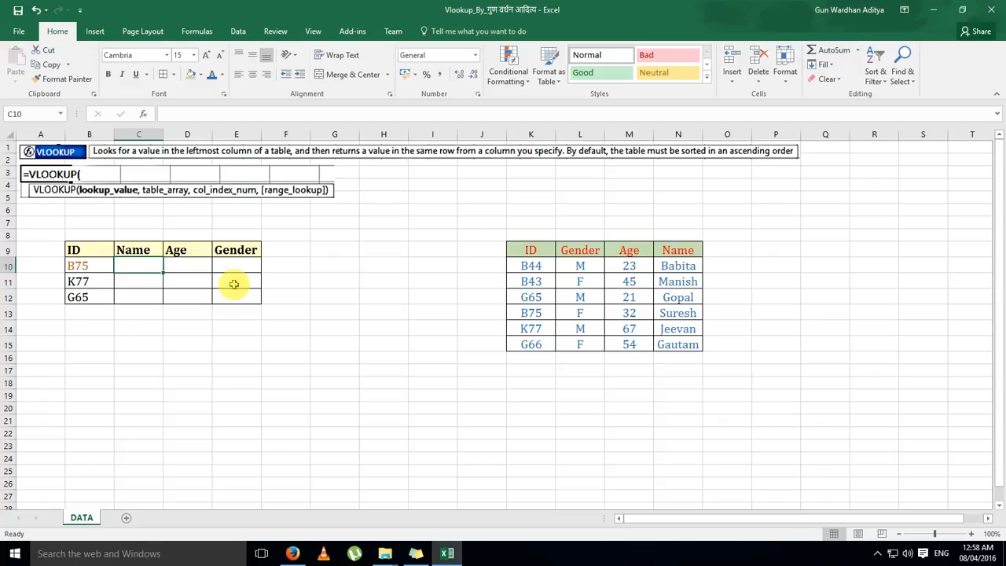
type("=")
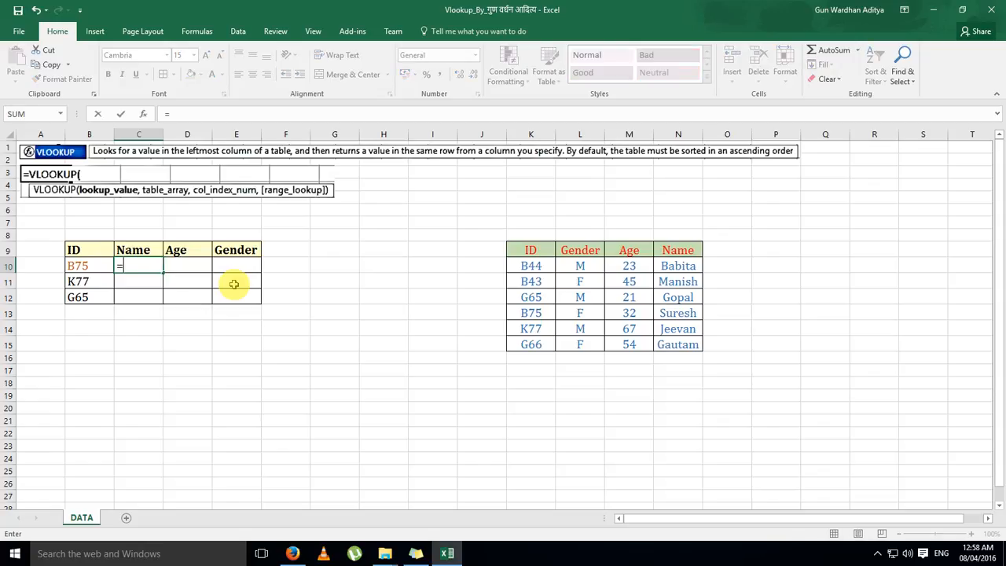
type("vl")
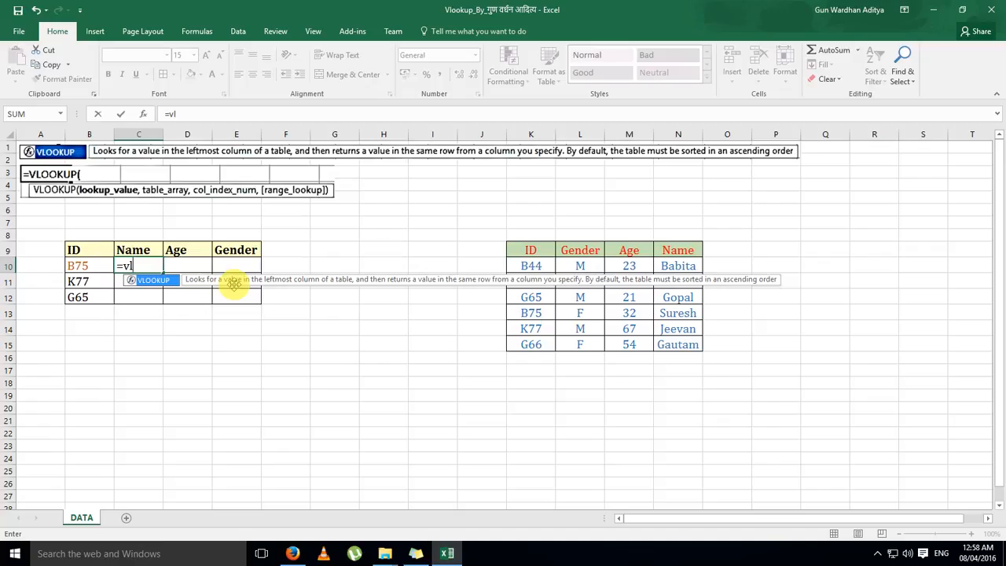
key("Tab")
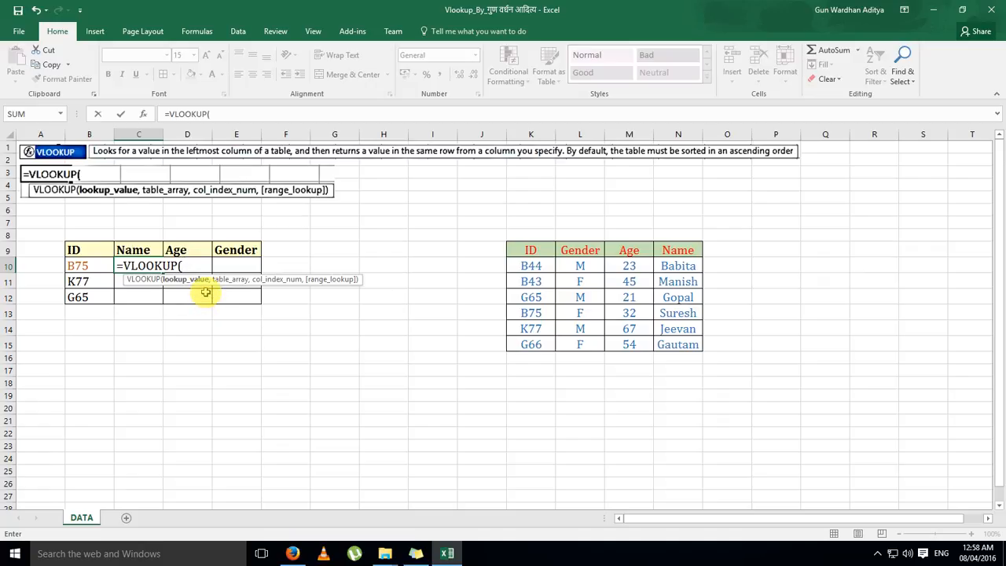
left_click(76, 264)
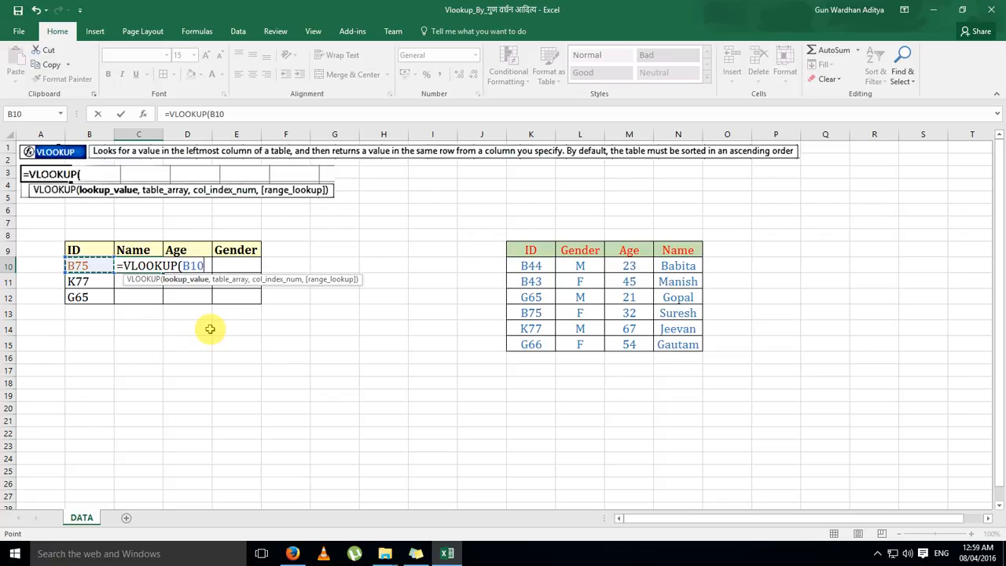
type(",")
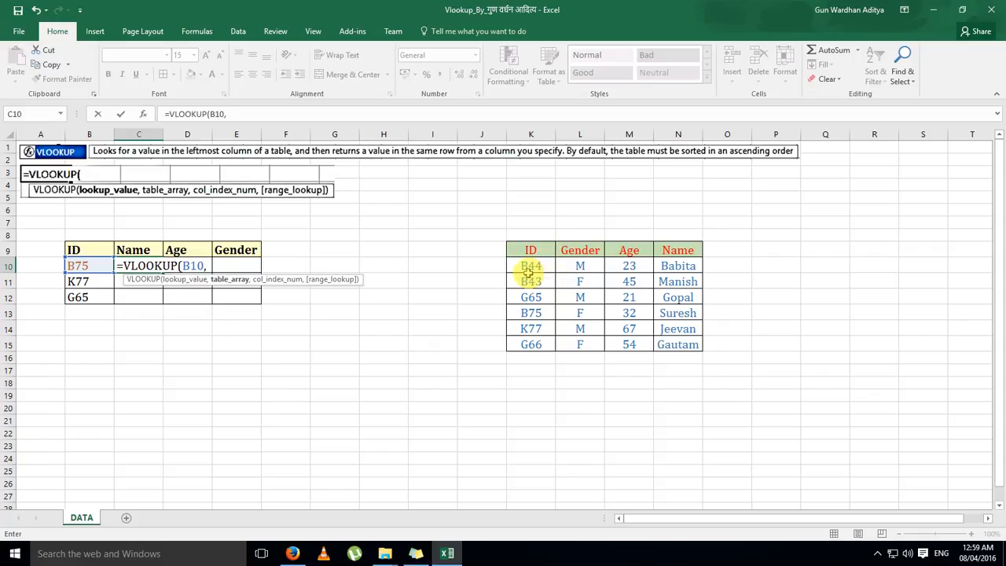
Set the formula's table array to the source data range K10:N15
key("Right")
key("Right")
key("Right")
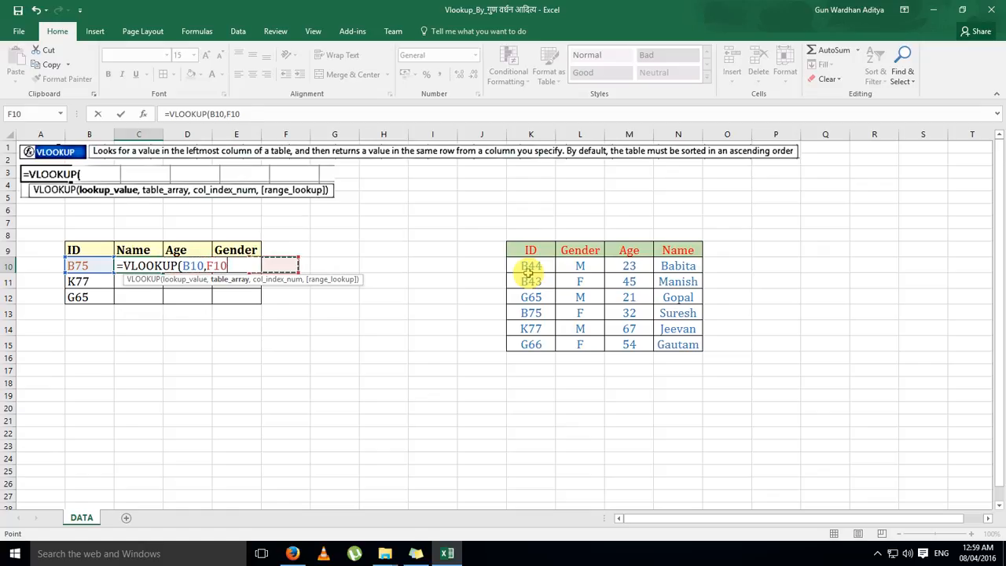
key("Right")
key("Right")
key("Right")
key("Right")
key("Right")
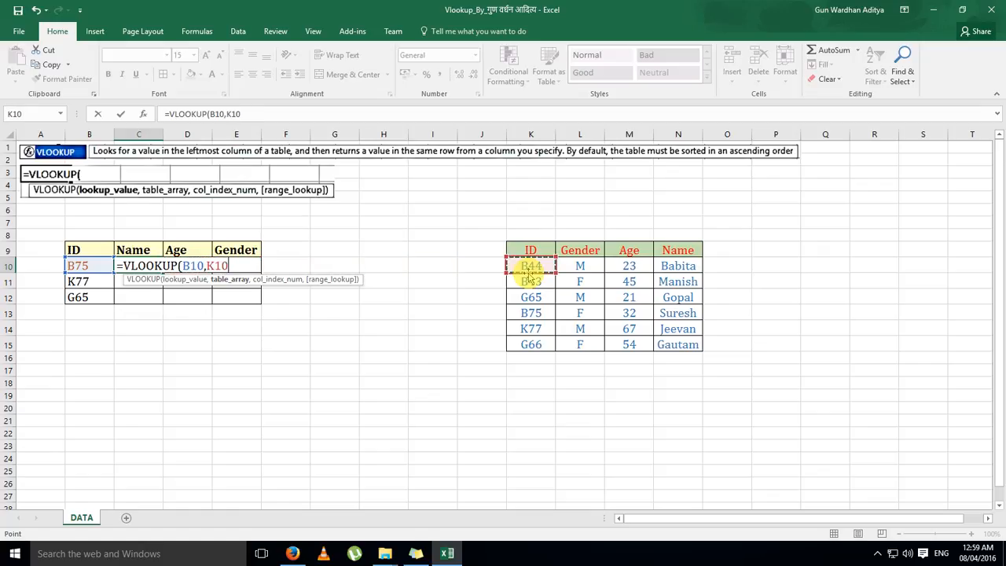
key("shift+Right")
key("shift+Right")
key("shift+Right")
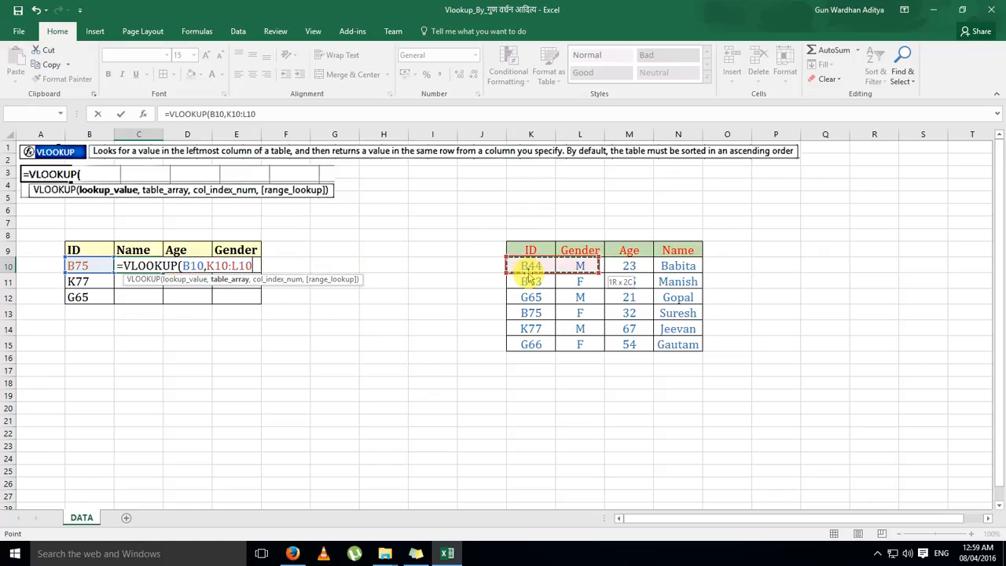
key("shift+Down")
key("shift+Down")
key("shift+Down")
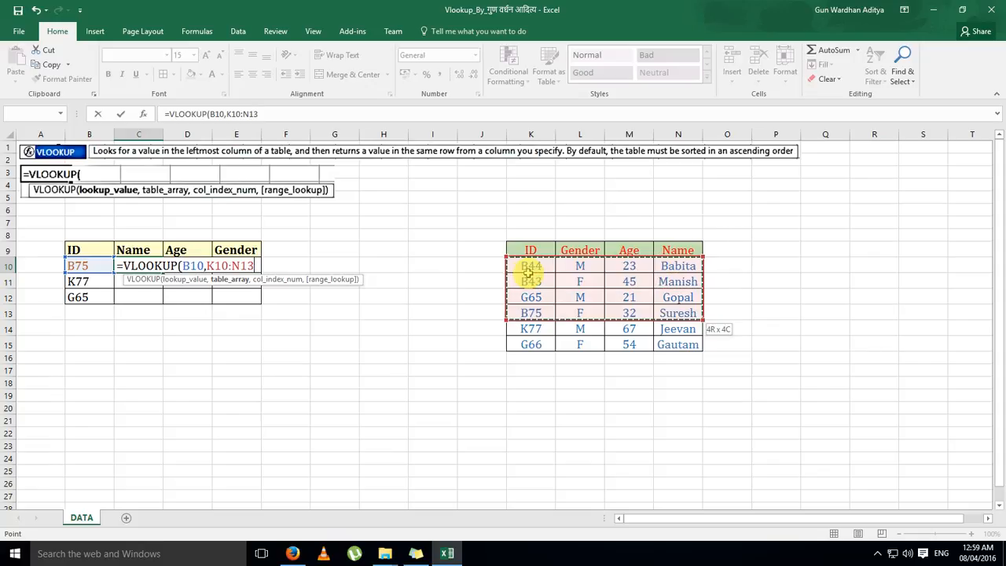
key("shift+Down")
key("shift+Down")
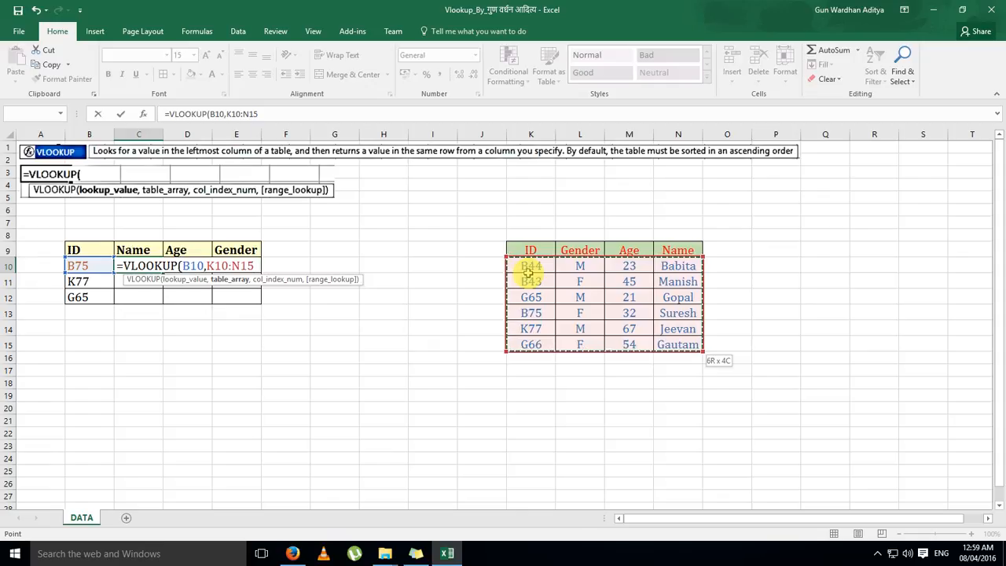
Complete the VLOOKUP in C10 with column index 4 and FALSE for an exact match
type(",4")
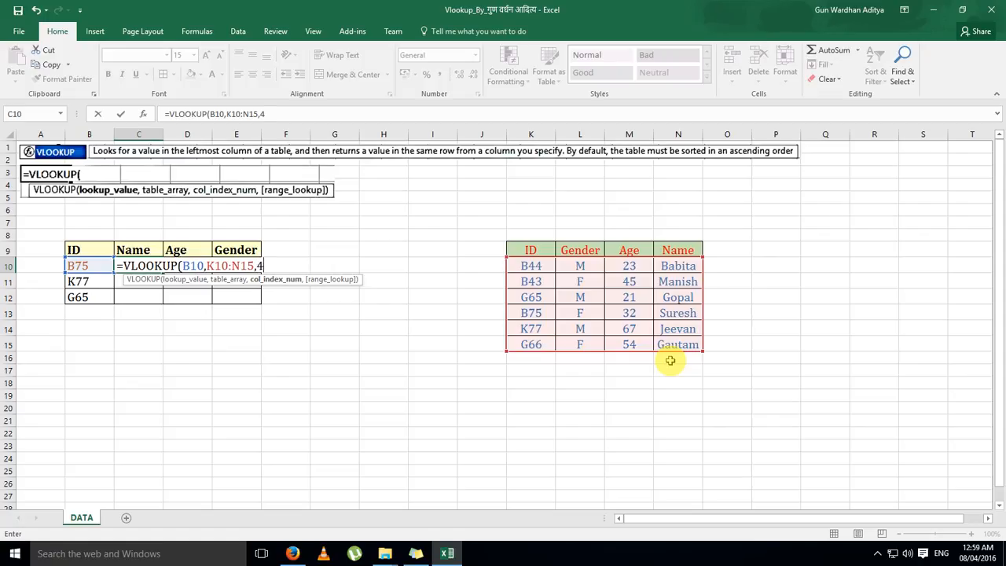
type(",")
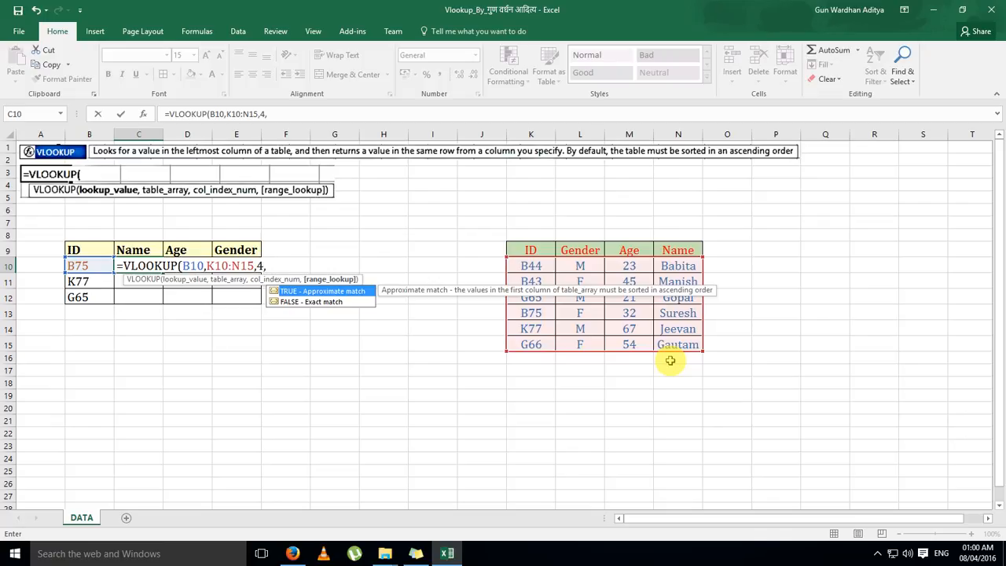
key("Down")
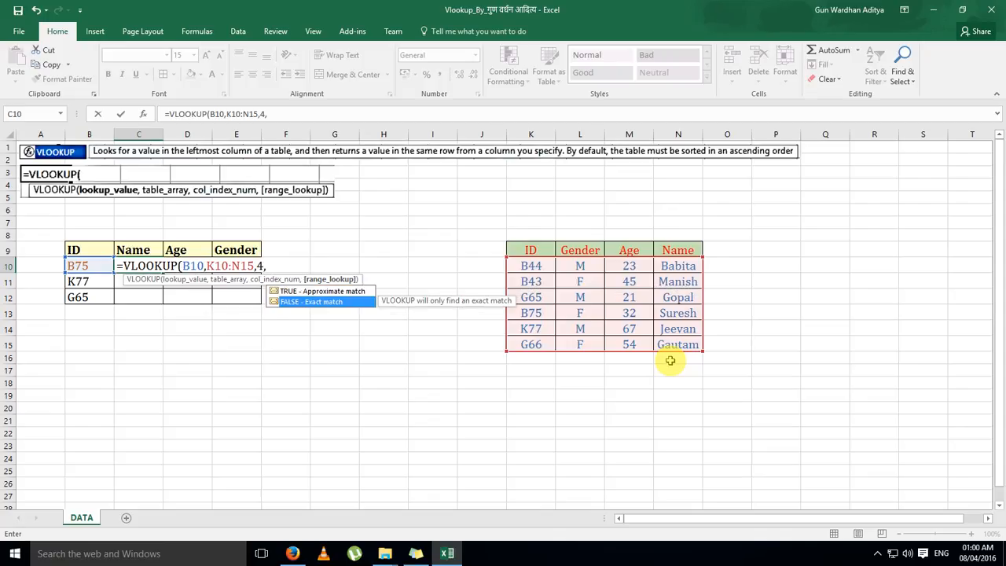
key("Tab")
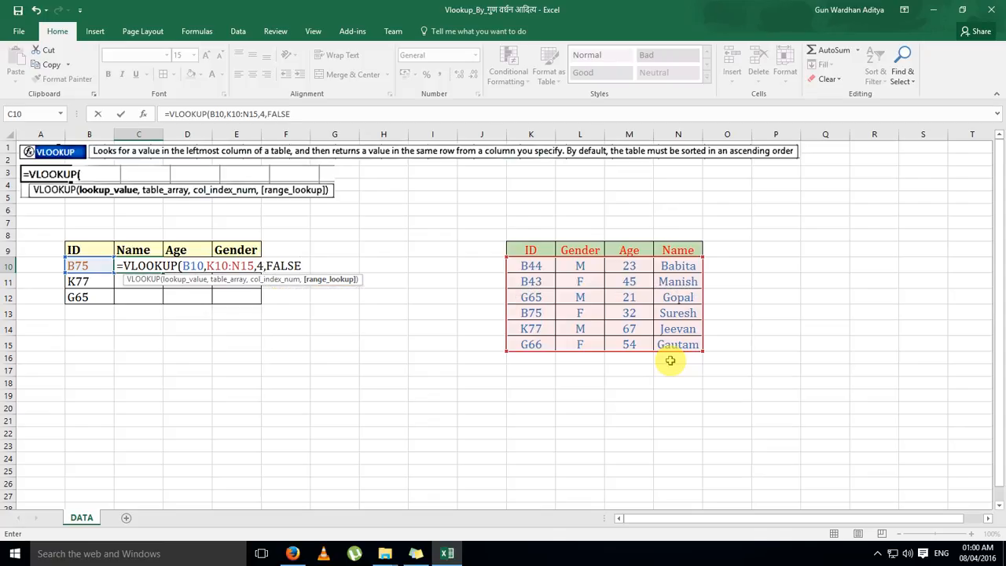
type(")")
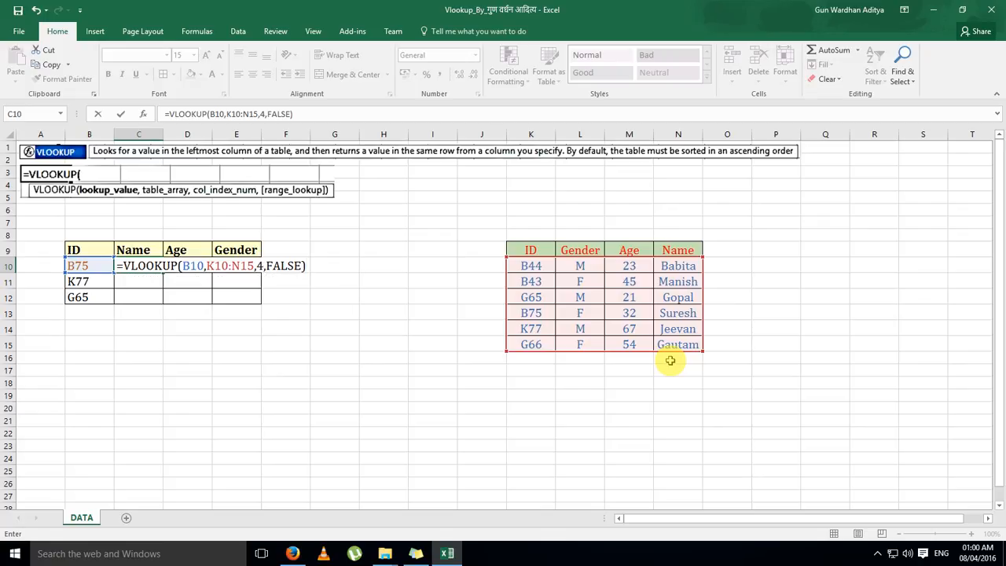
key("Return")
key("Up")
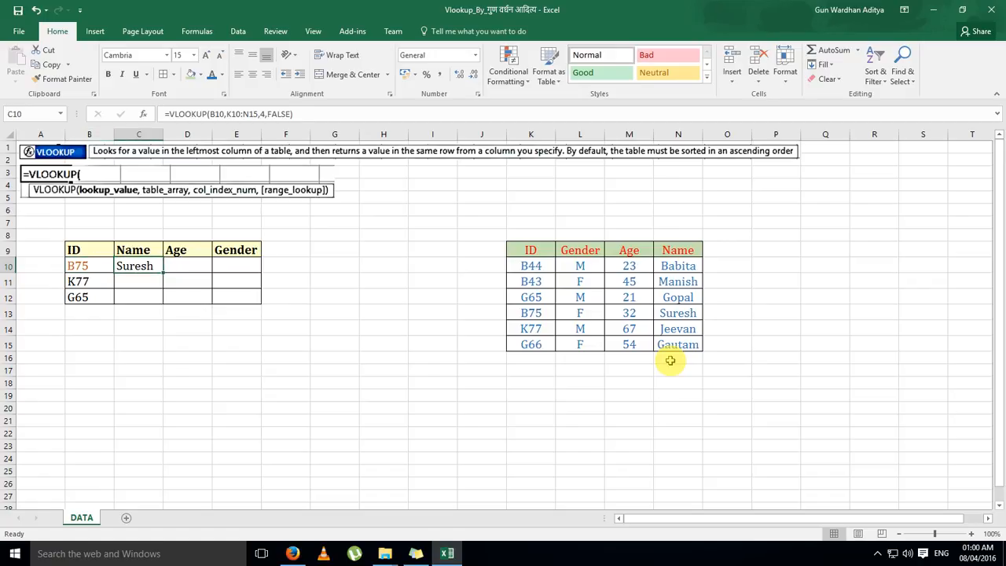
Copy the VLOOKUP formula from C10 into C11:C12 and review the formulas in the Name column
left_click(534, 313)
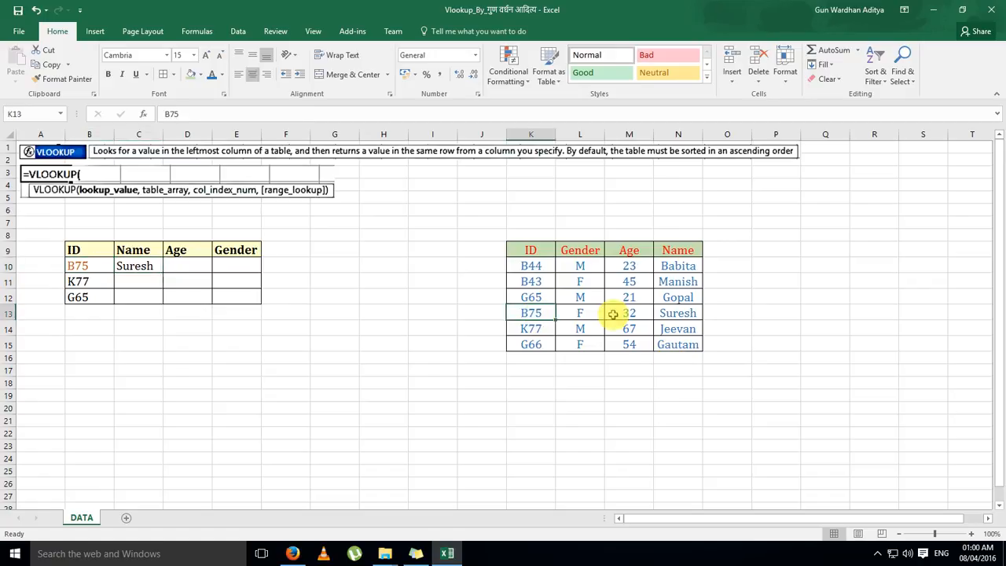
left_click(140, 267)
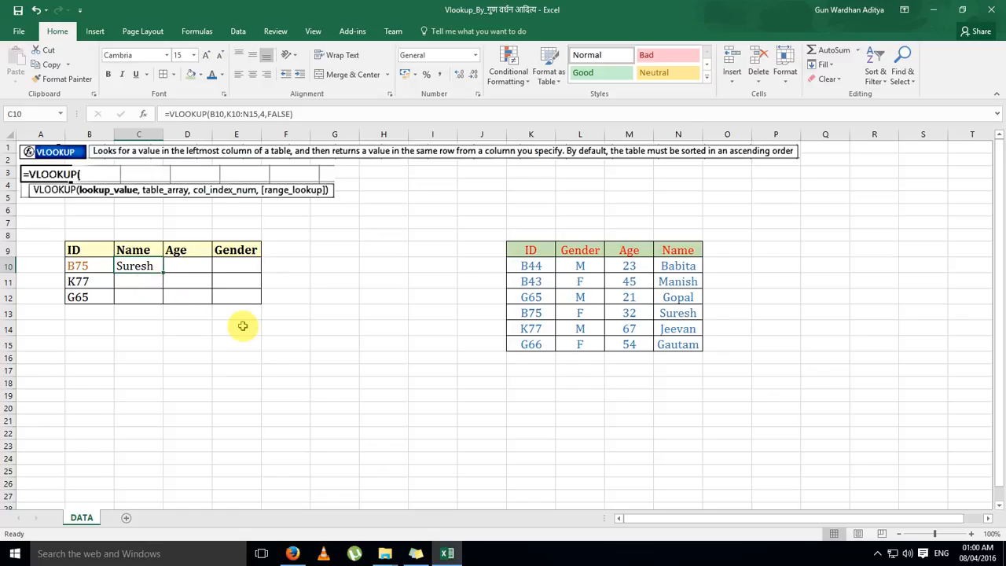
key("ctrl+c")
key("Down")
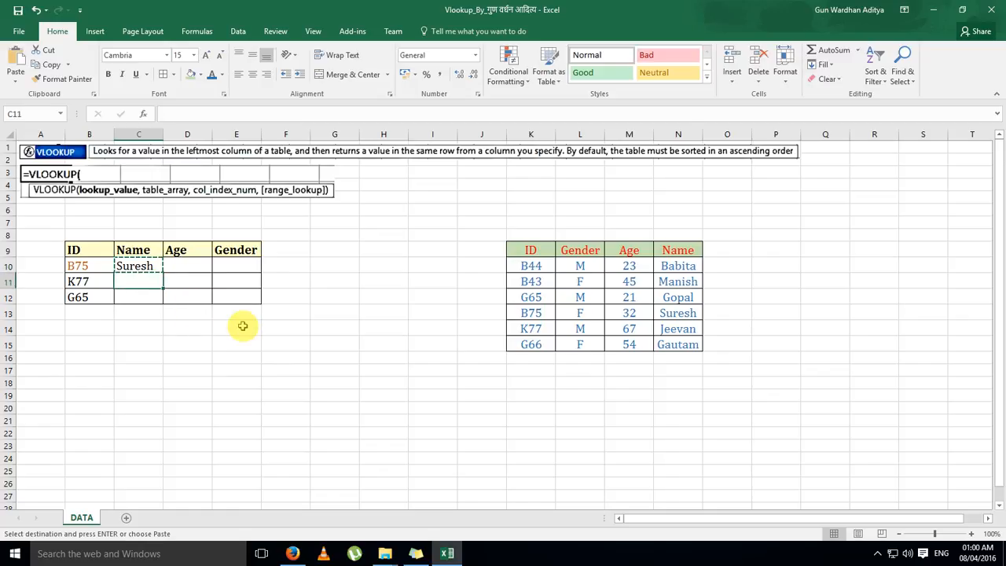
key("shift+Down")
key("ctrl+v")
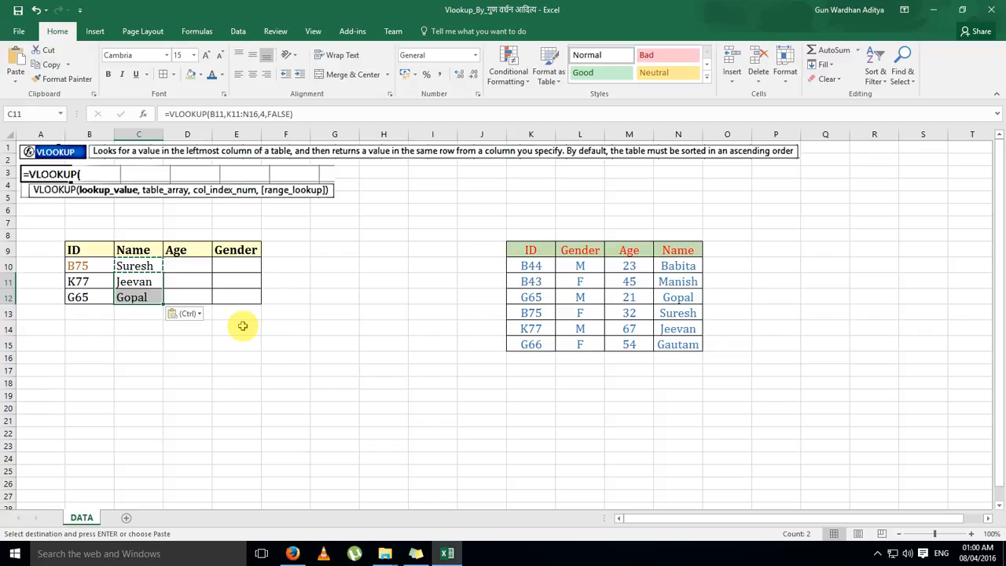
key("Up")
key("Up")
key("Down")
key("Down")
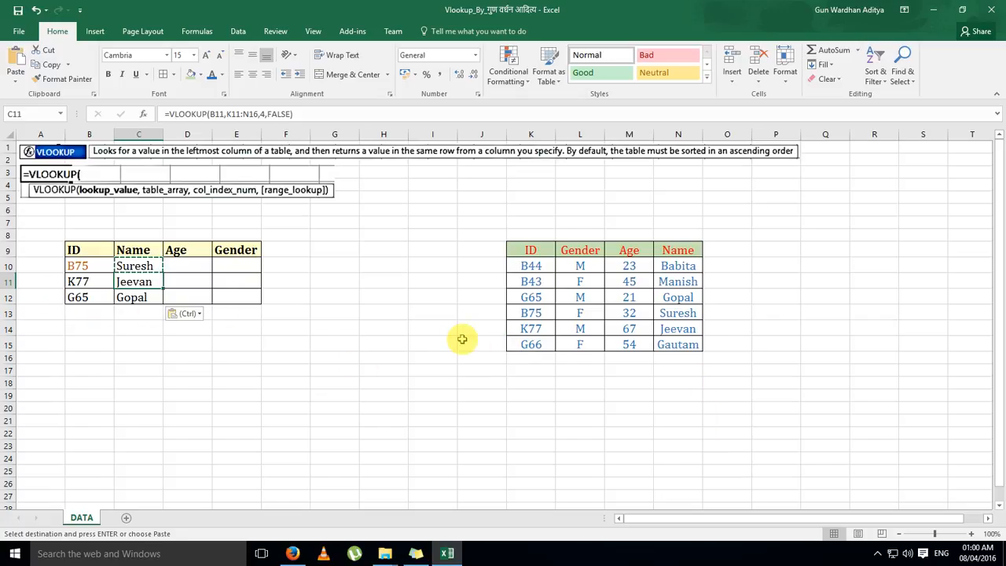
Examine the lookup value and table array references in the VLOOKUP formulas in C10, C11 and C12
left_click(152, 268)
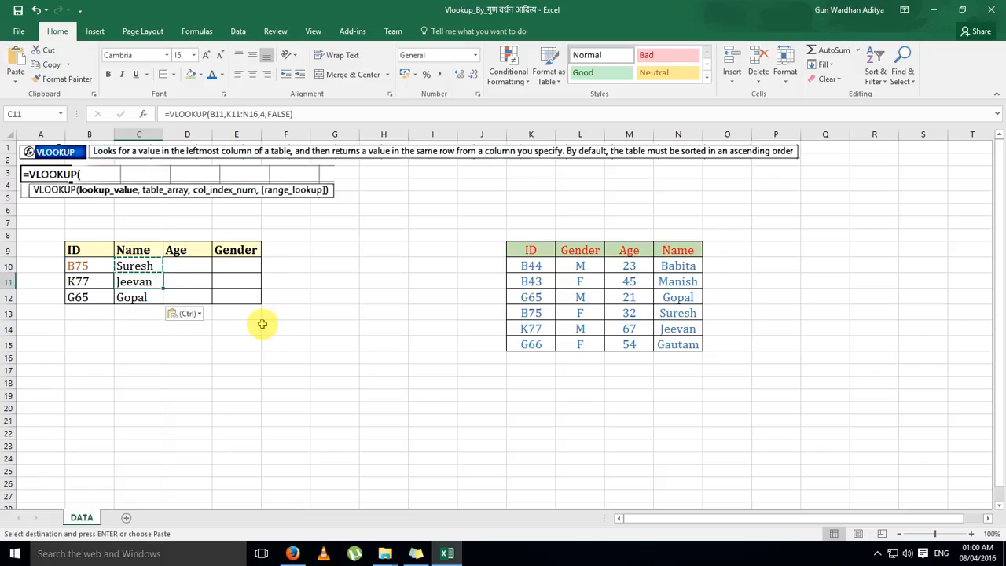
key("Escape")
key("F2")
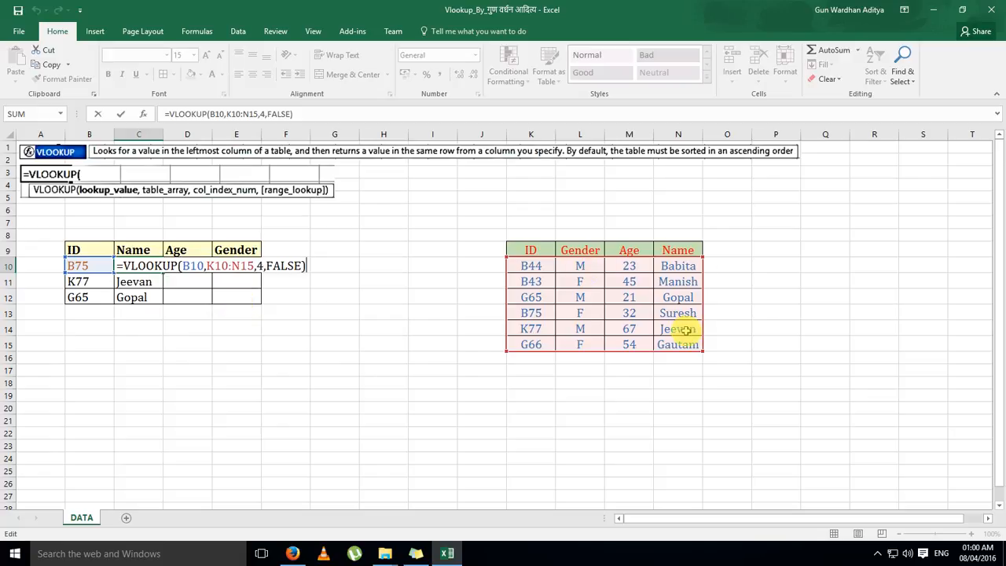
key("Escape")
key("Return")
key("F2")
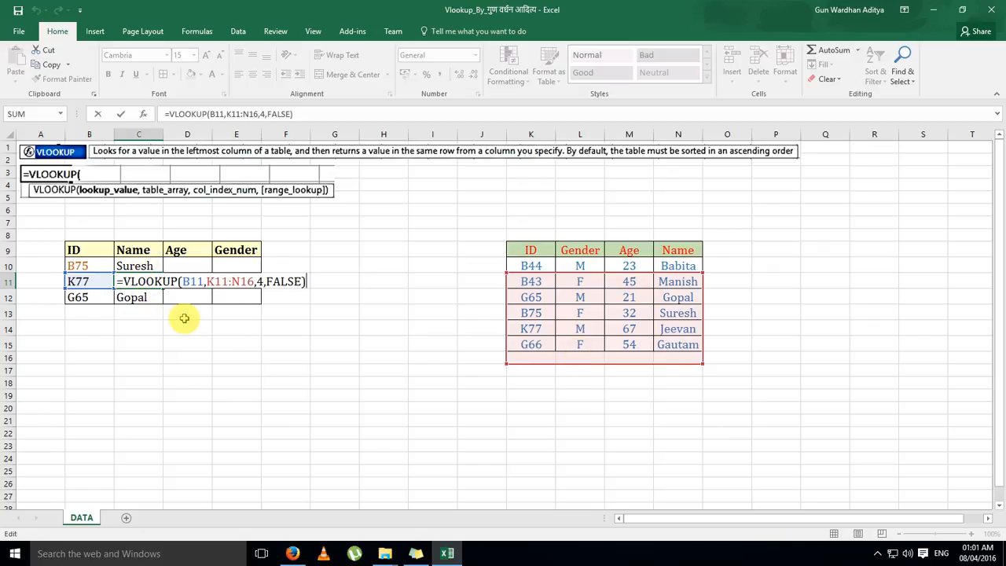
key("ctrl+Return")
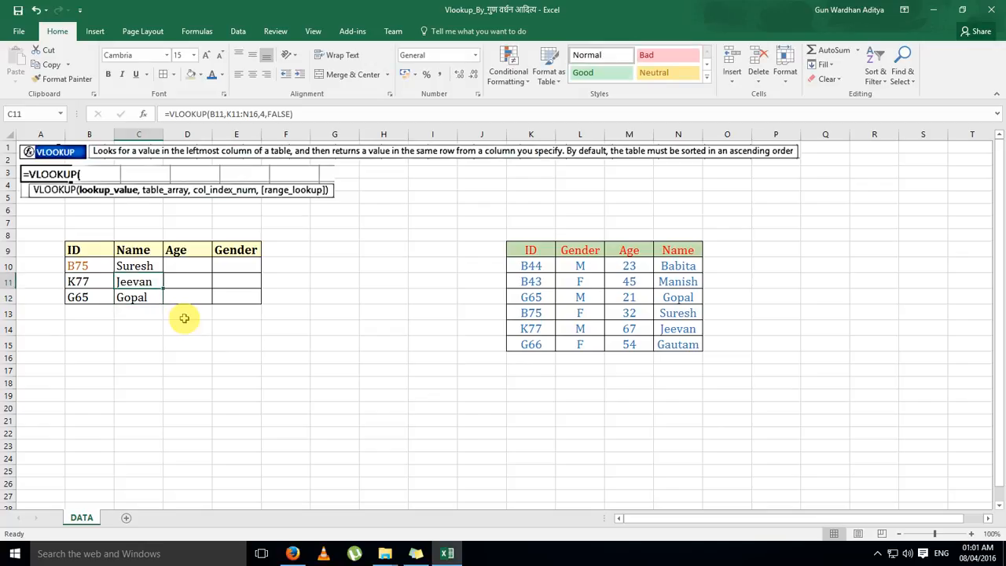
key("Down")
key("F2")
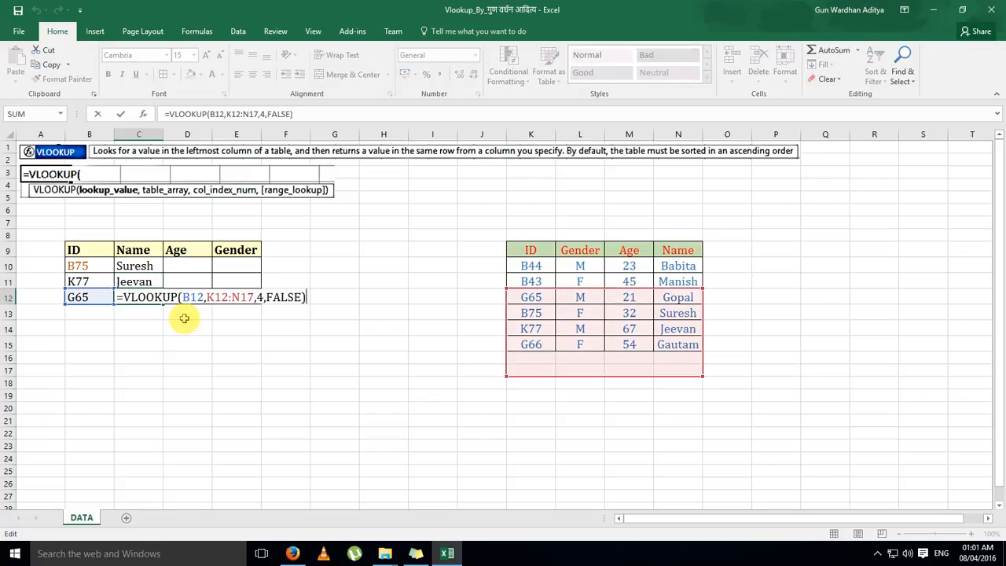
left_click(328, 295)
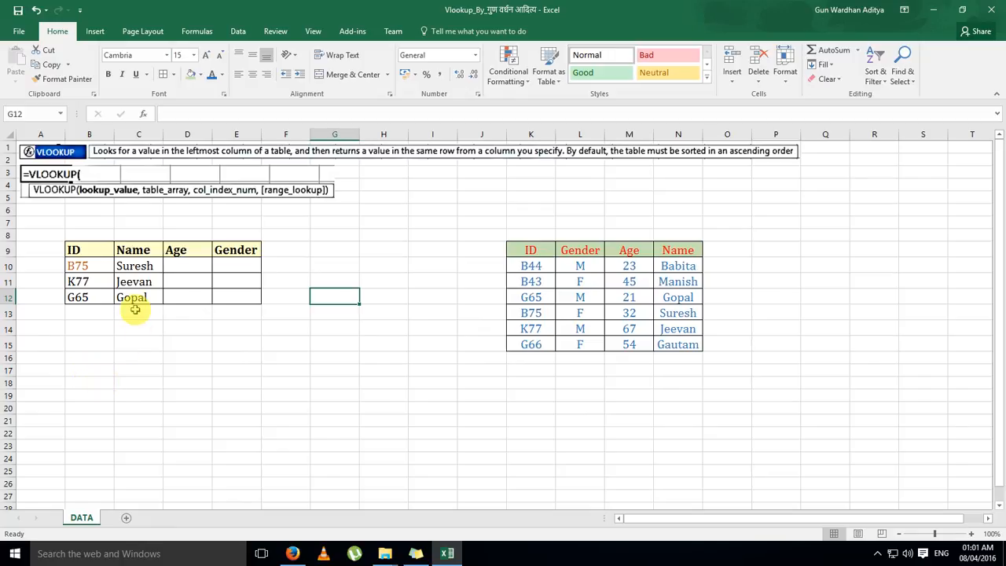
Make the table array in the C10 formula an absolute reference, $K$10:$N$15
left_click(134, 266)
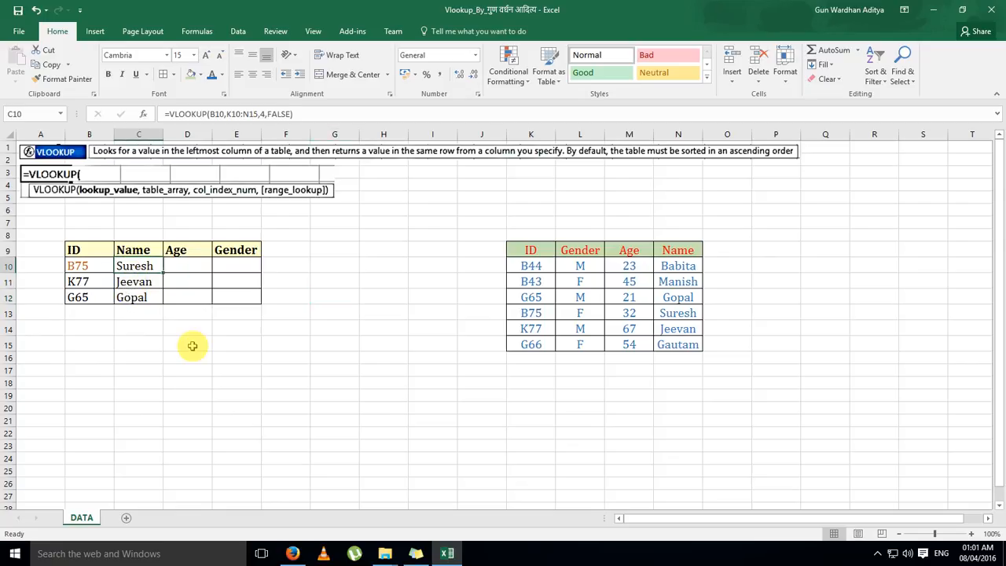
key("F2")
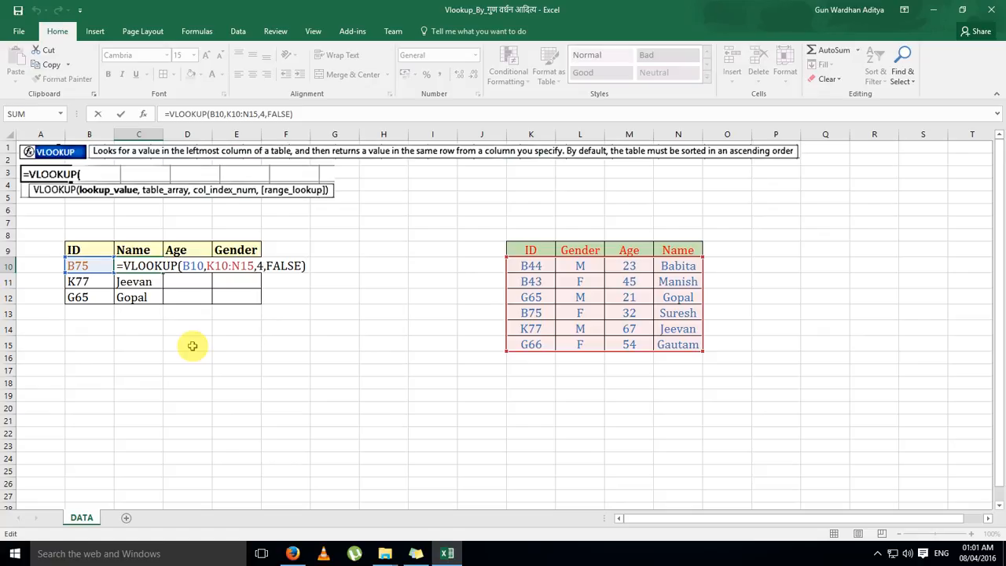
key("Left")
key("Left")
key("Left")
key("Left")
key("Left")
key("Left")
key("Left")
key("Left")
key("Left")
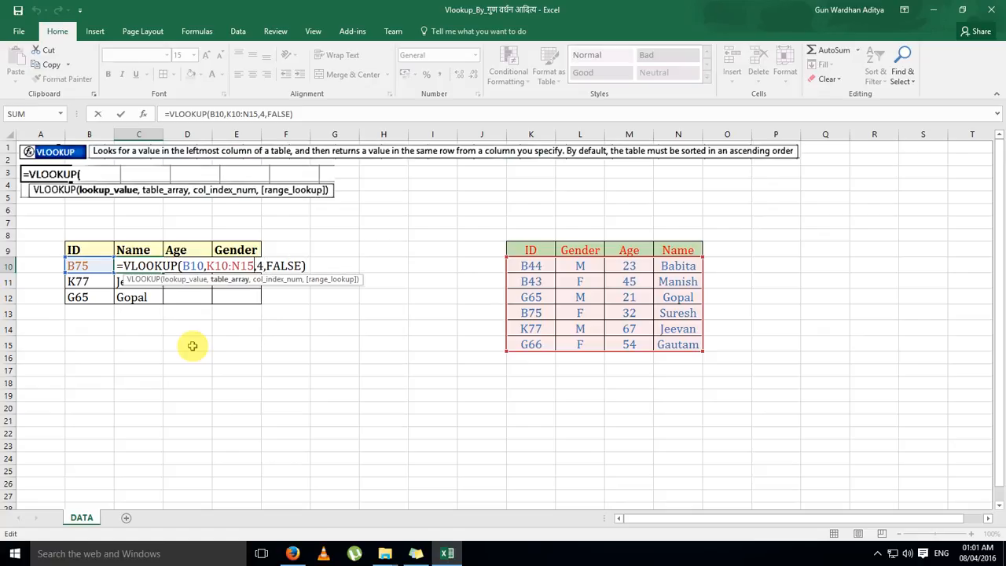
key("shift+Left")
key("shift+Left")
key("shift+Left")
key("shift+Left")
key("shift+Left")
key("shift+Left")
key("shift+Left")
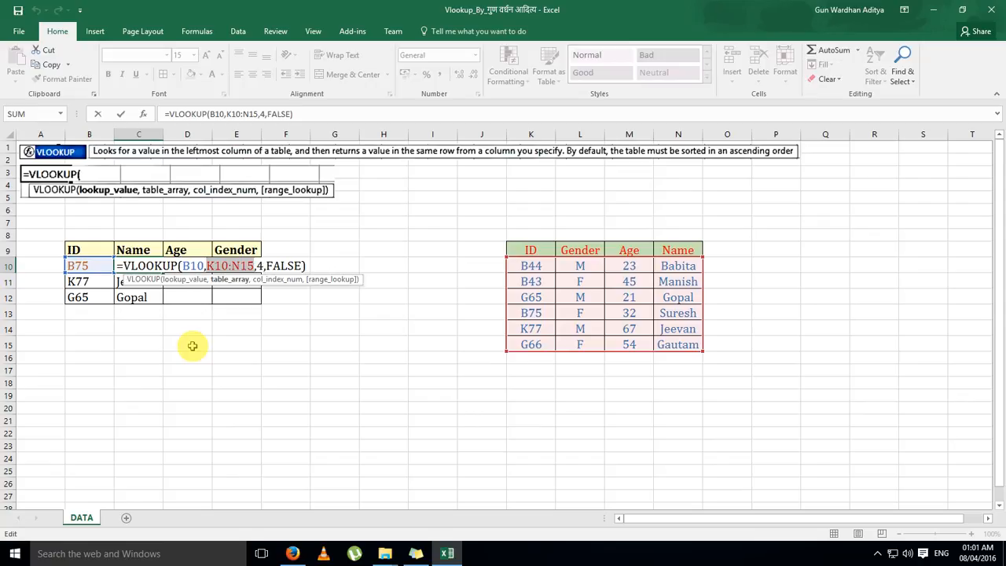
key("F4")
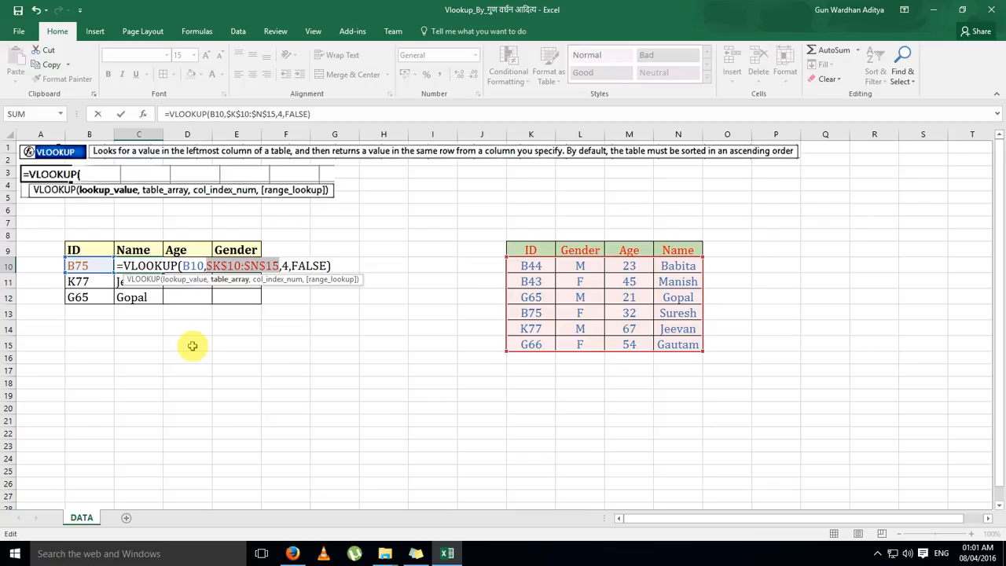
key("Return")
key("Up")
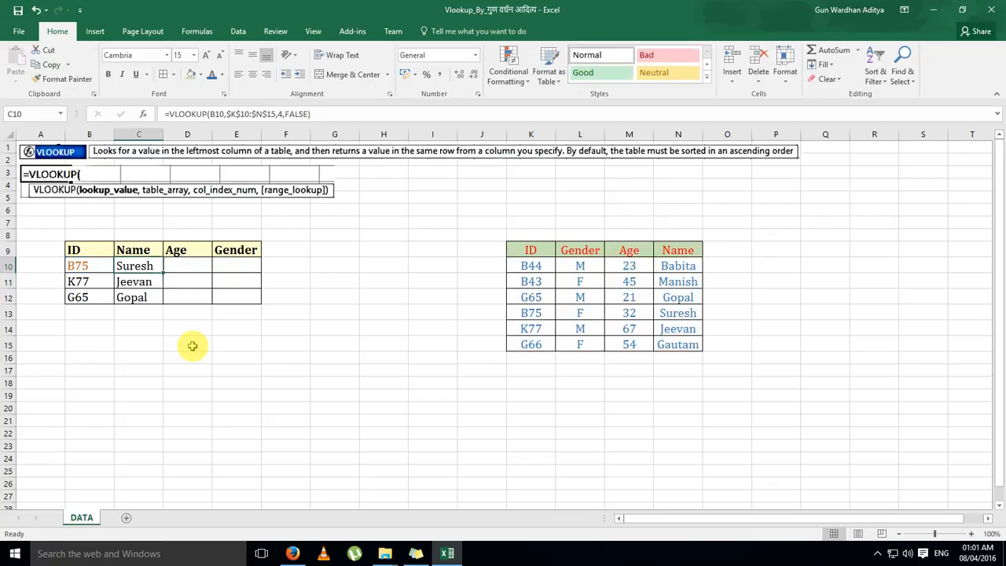
Copy the VLOOKUP formula with the absolute table array from C10 into C11:C12
key("ctrl+c")
key("Down")
key("shift+Down")
key("shift+Down")
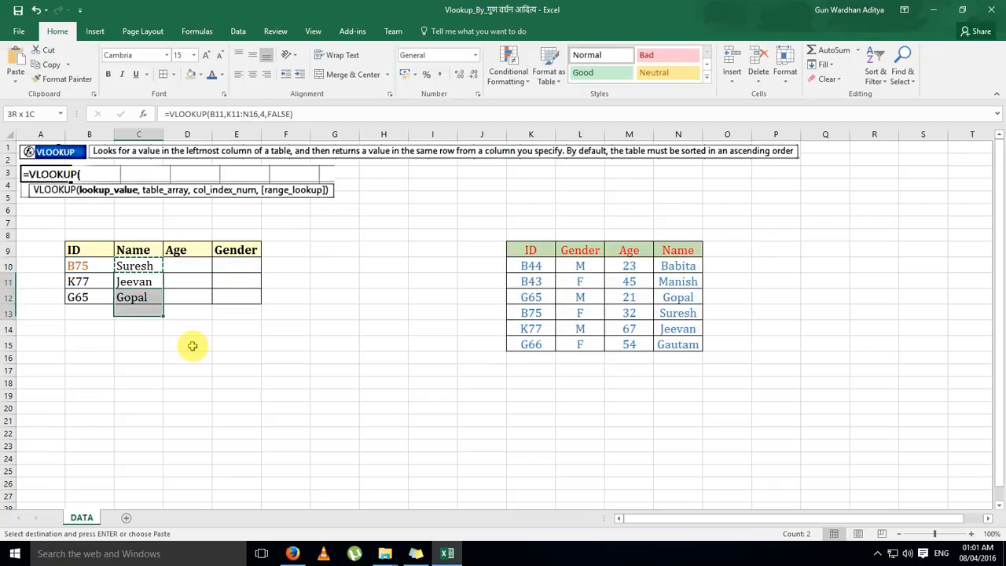
key("ctrl+v")
key("shift+Up")
key("ctrl+v")
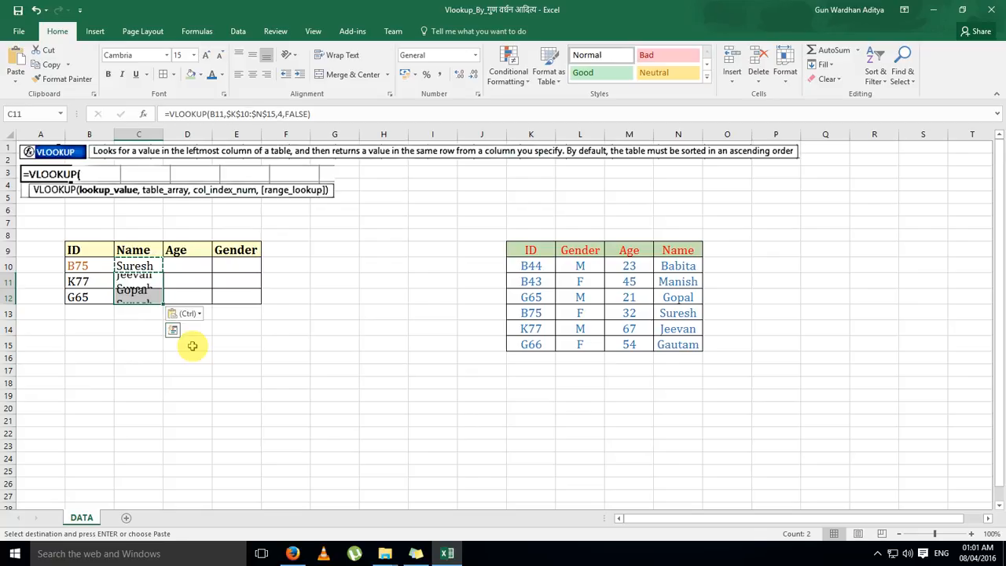
key("shift+Up")
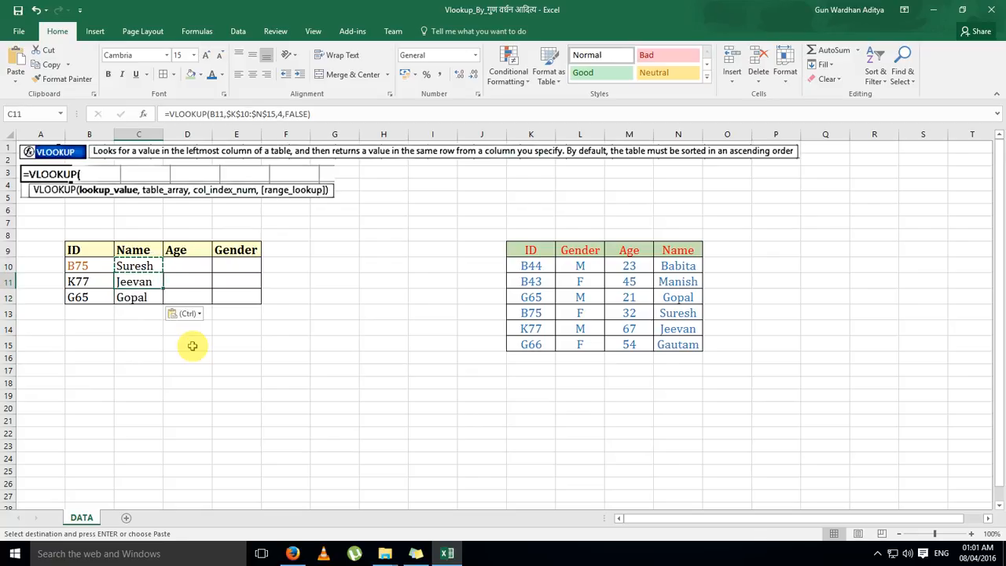
Check the table array references in the copied formulas in C11 and C12
key("F2")
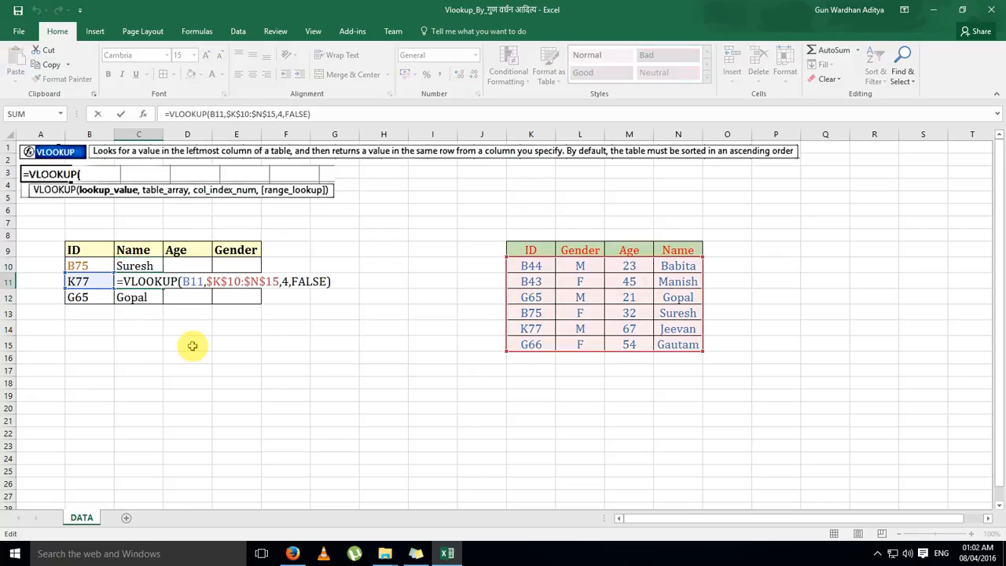
key("Return")
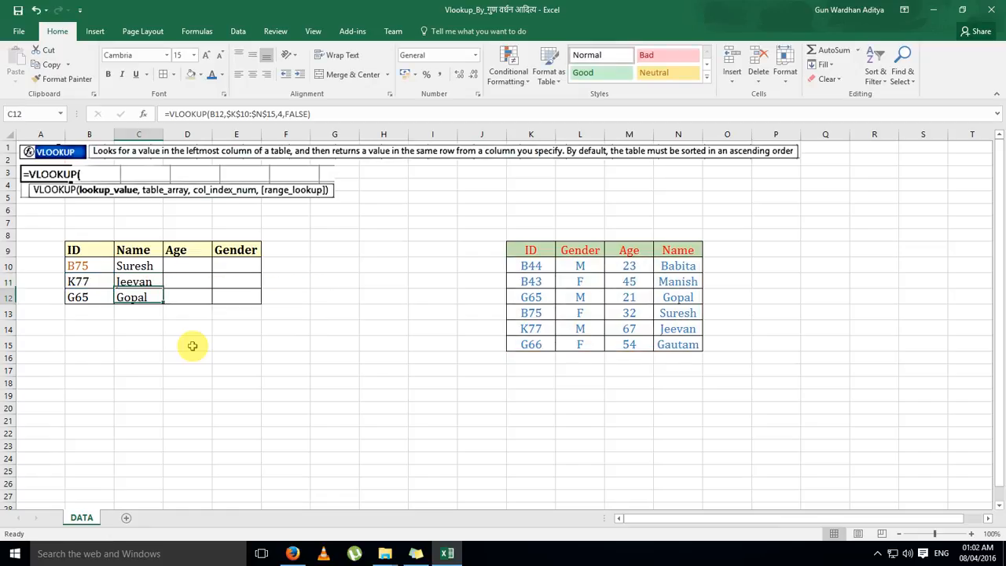
key("F2")
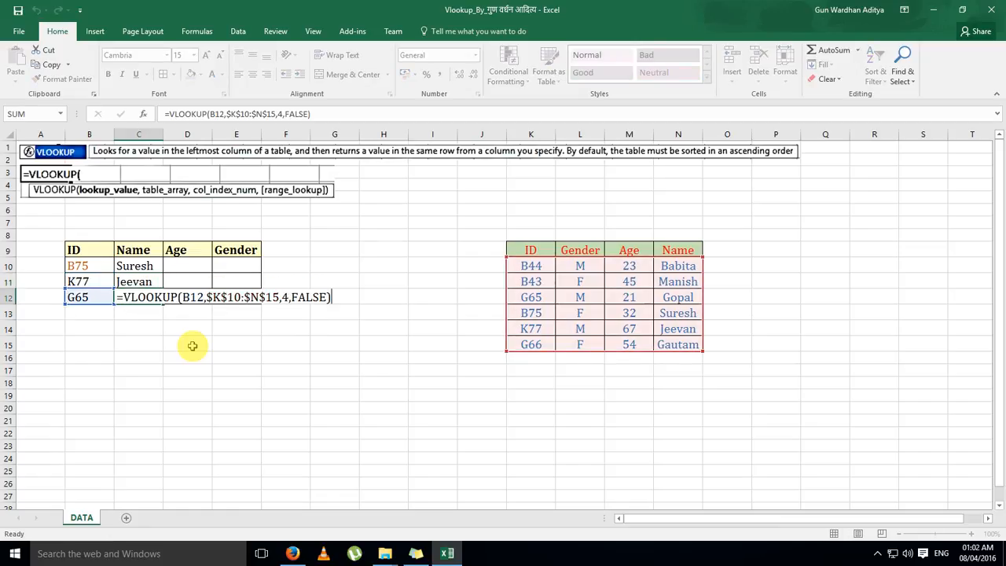
key("Return")
key("Up")
key("Up")
key("Up")
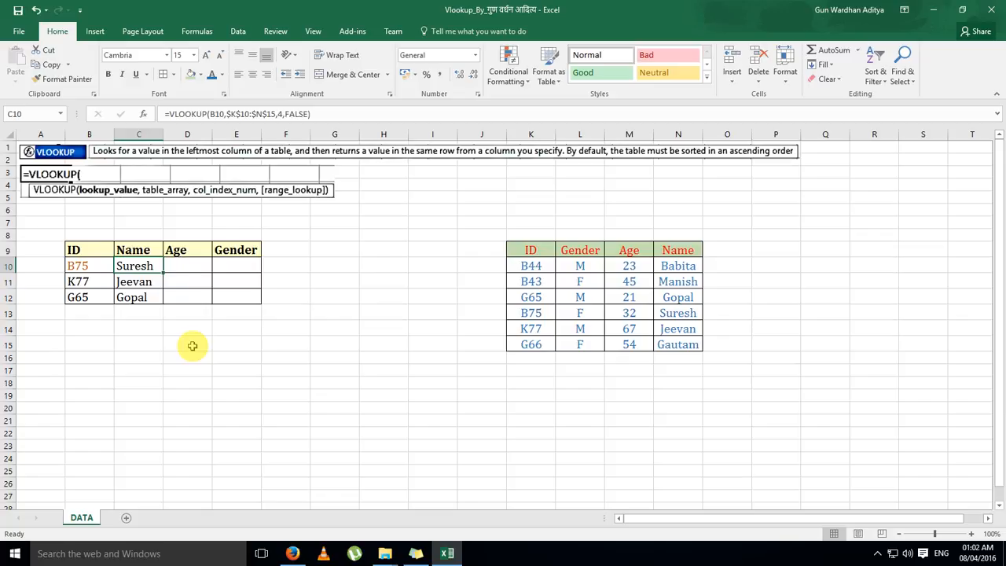
Copy the VLOOKUP formula from C10 into the first Age cell, D10
key("Right")
key("Up")
key("Down")
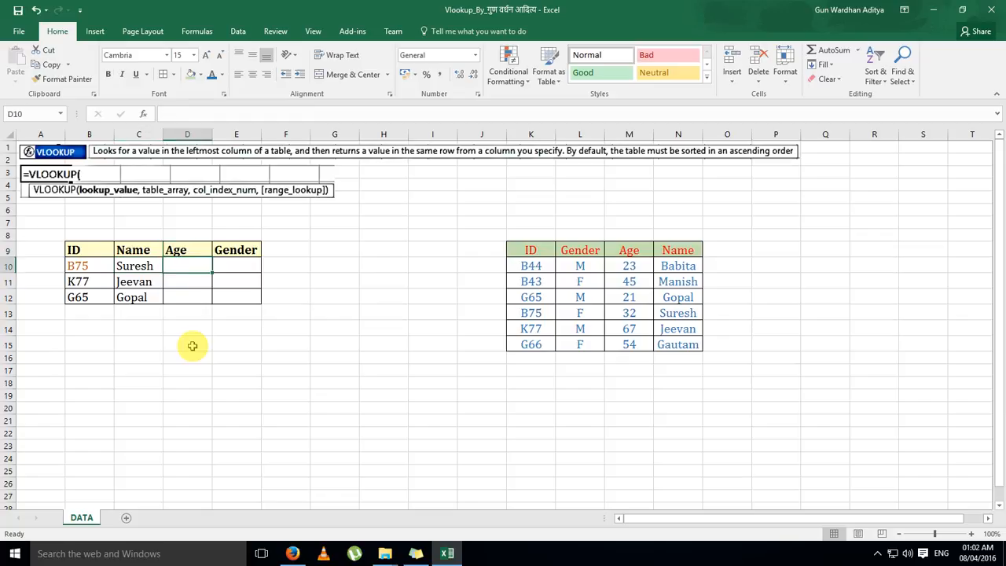
key("Right")
key("Left")
key("Left")
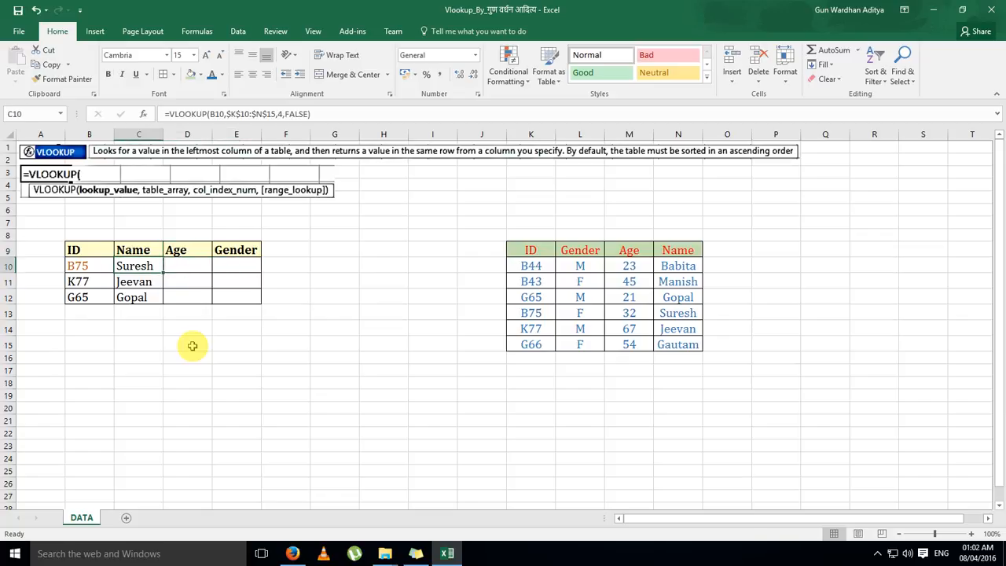
key("ctrl+c")
key("Right")
key("ctrl+v")
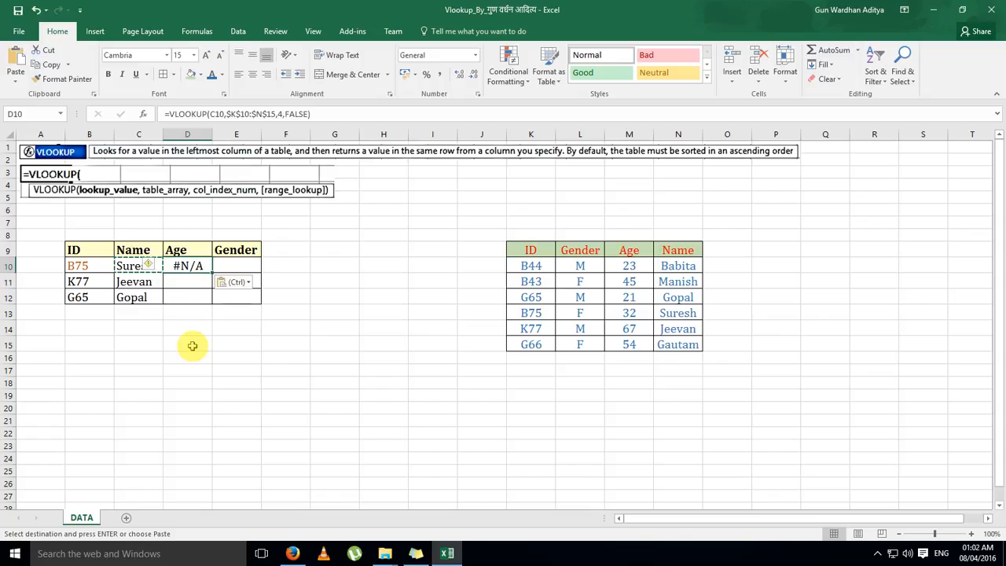
Inspect the pasted formula in D10, in particular its lookup value reference
key("Up")
key("Down")
key("Right")
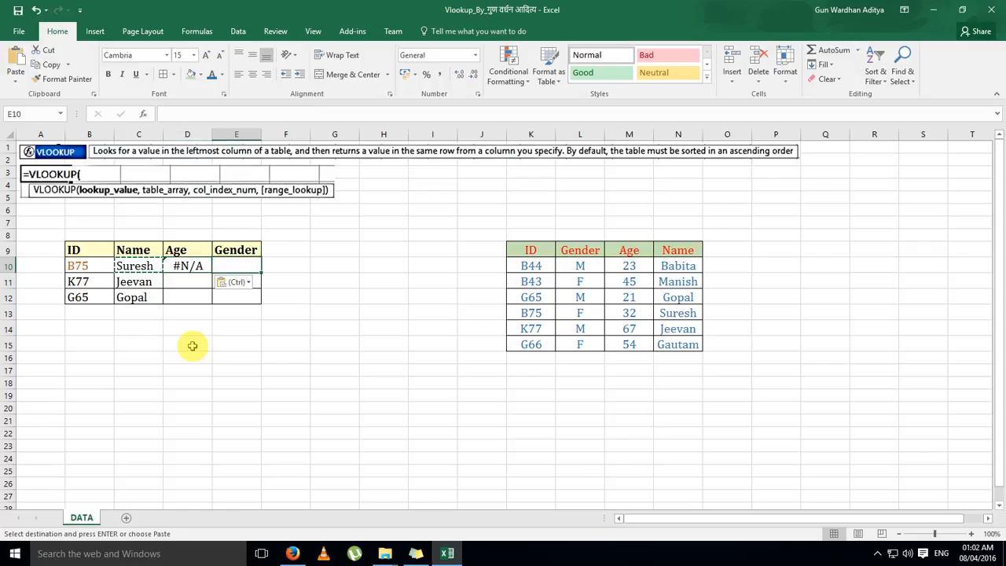
key("Left")
key("F2")
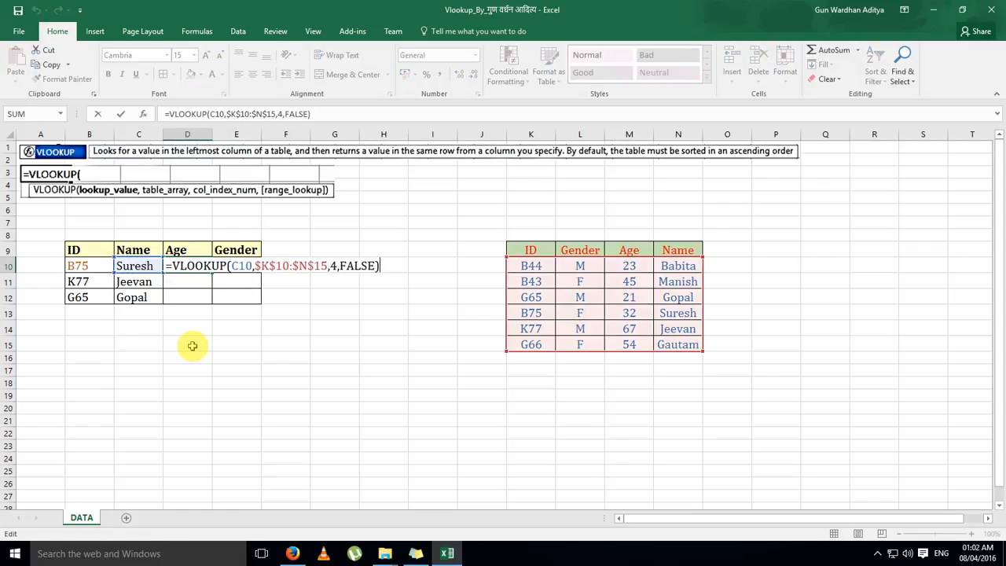
left_click(239, 266)
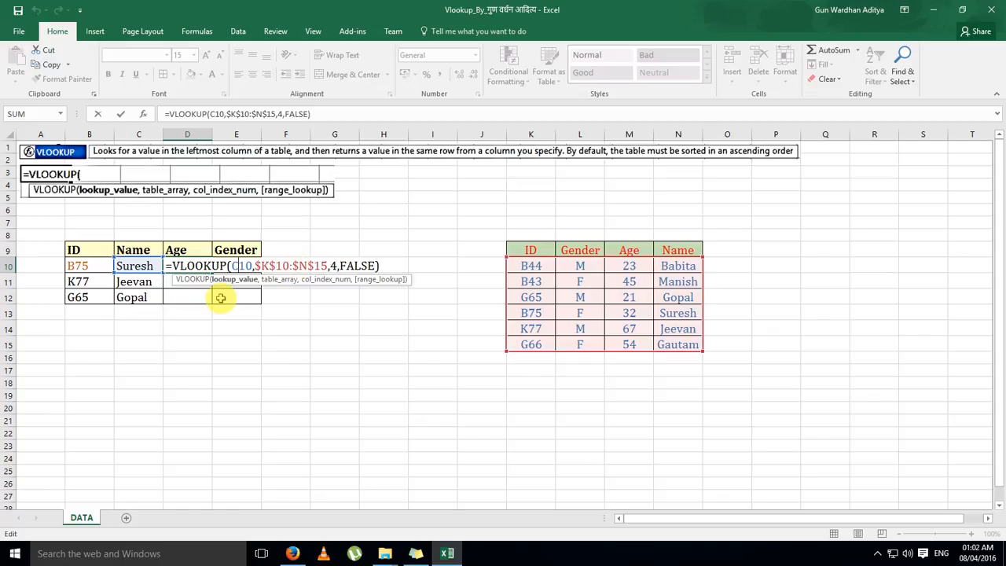
key("ctrl+Return")
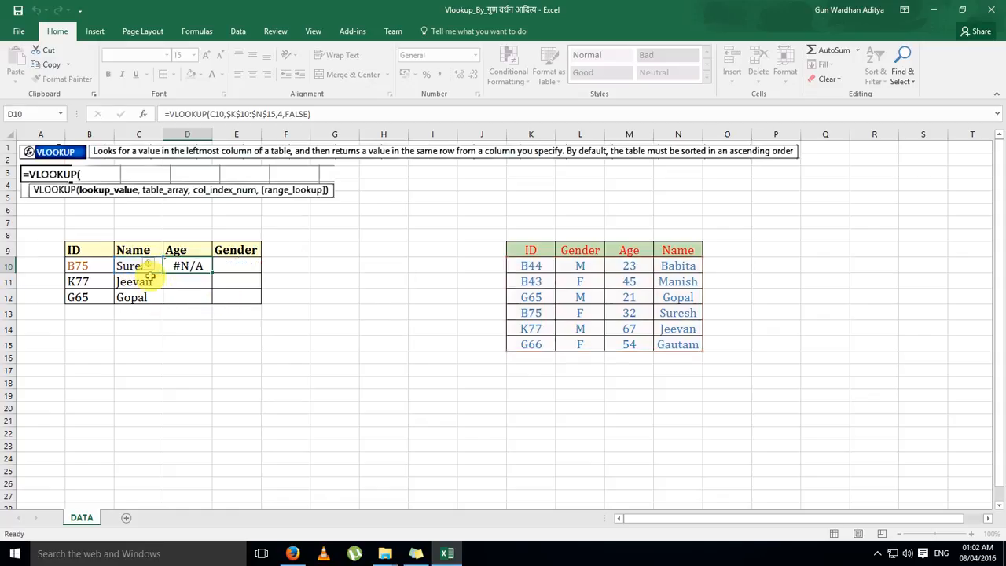
Lock only the column of the lookup value in the C10 formula, making the reference $B10
left_click(134, 269)
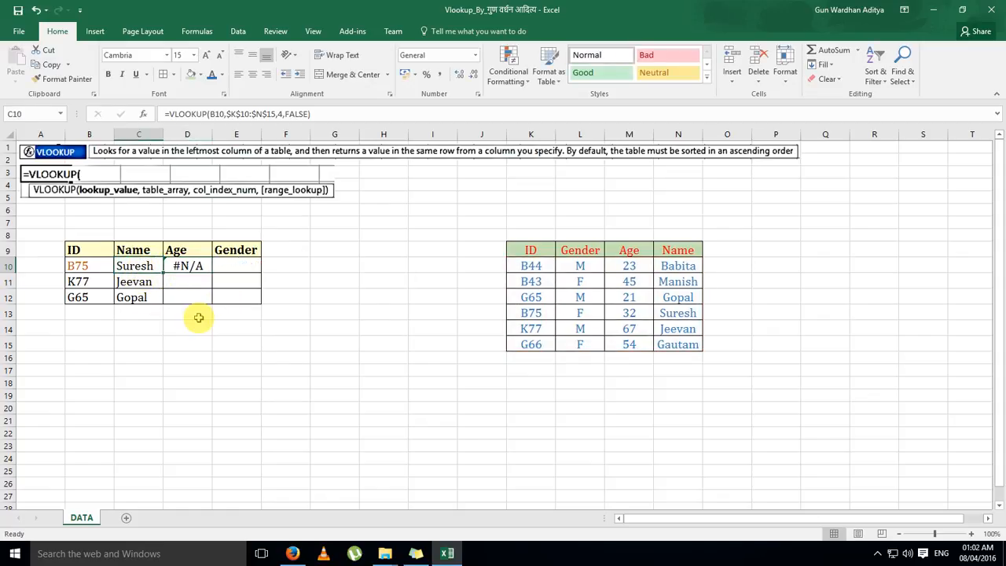
key("F2")
key("Left")
key("Left")
key("Left")
key("Left")
key("Left")
key("Left")
key("Left")
key("Left")
key("Left")
key("Left")
key("Left")
key("Left")
key("Left")
key("Left")
key("Left")
key("Left")
key("Left")
key("Left")
key("Left")
key("Left")
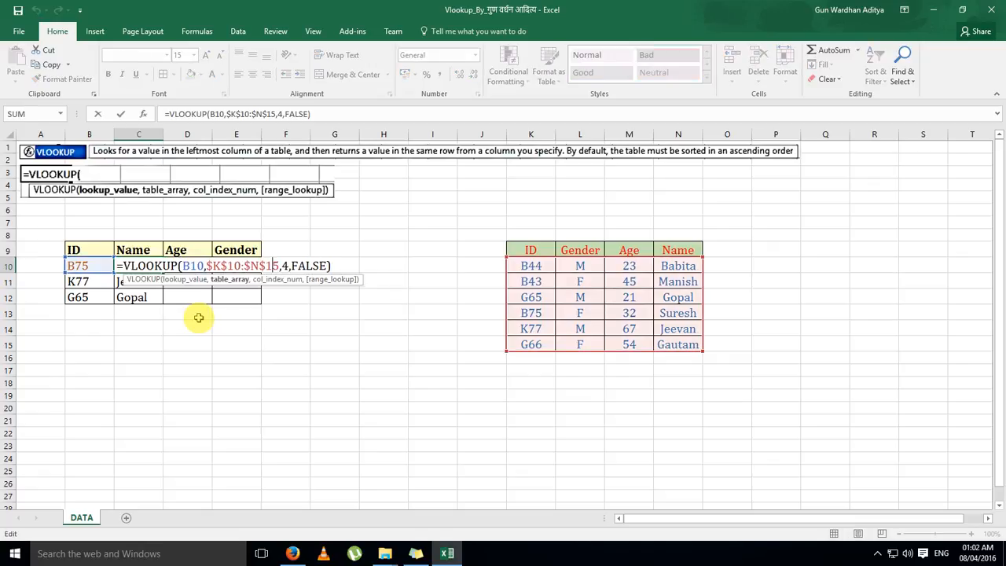
key("shift+Right")
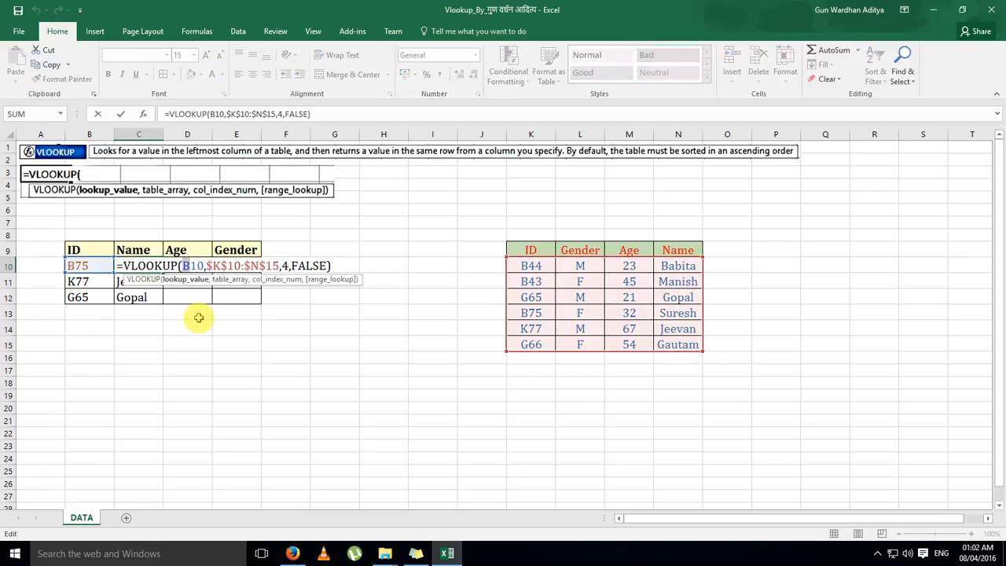
key("F4")
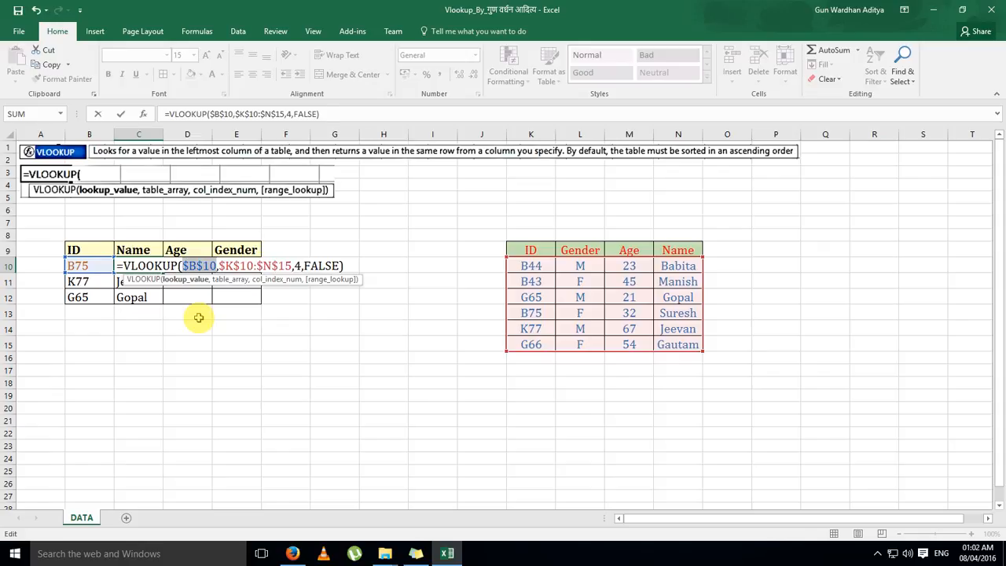
key("F4")
key("F4")
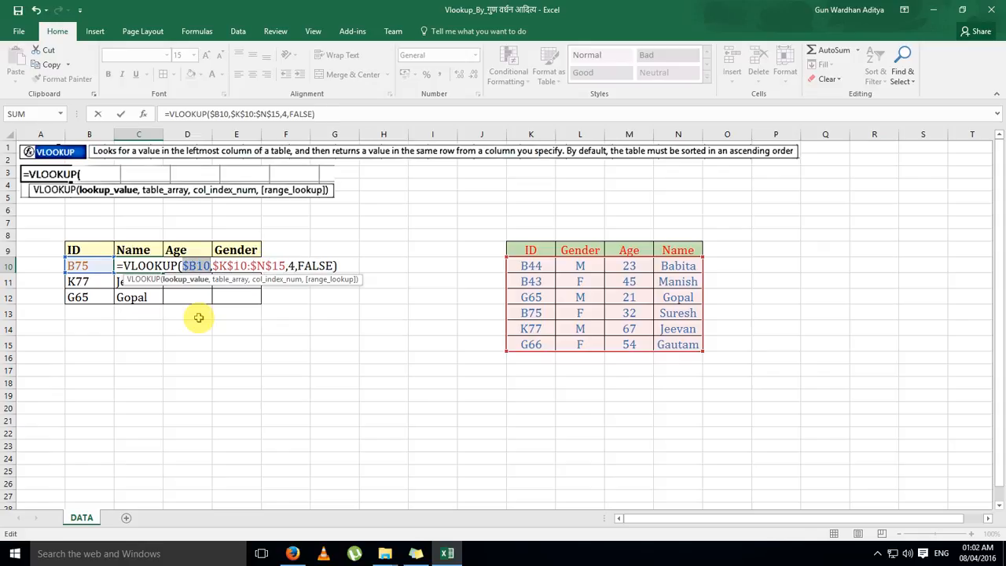
key("F1")
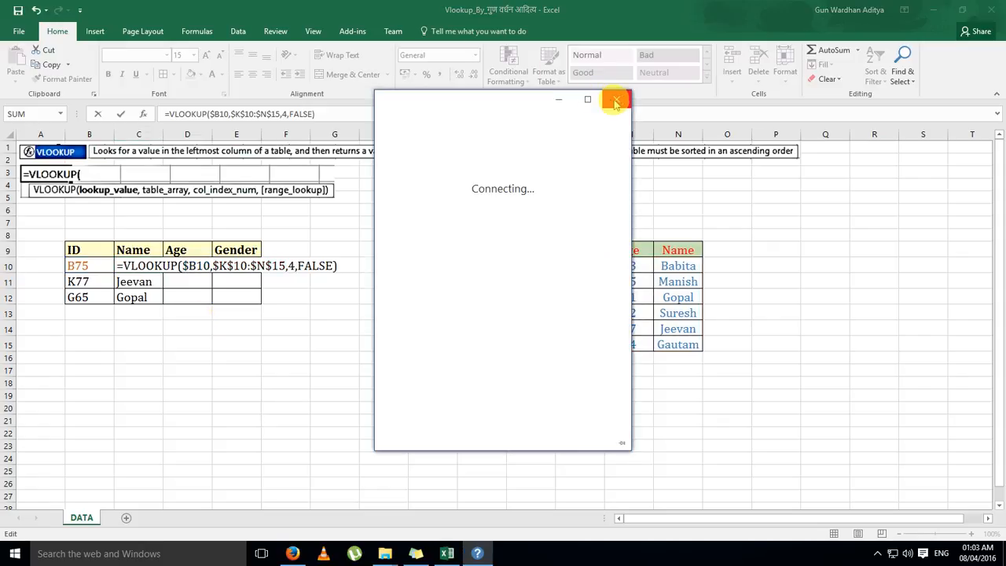
left_click(618, 101)
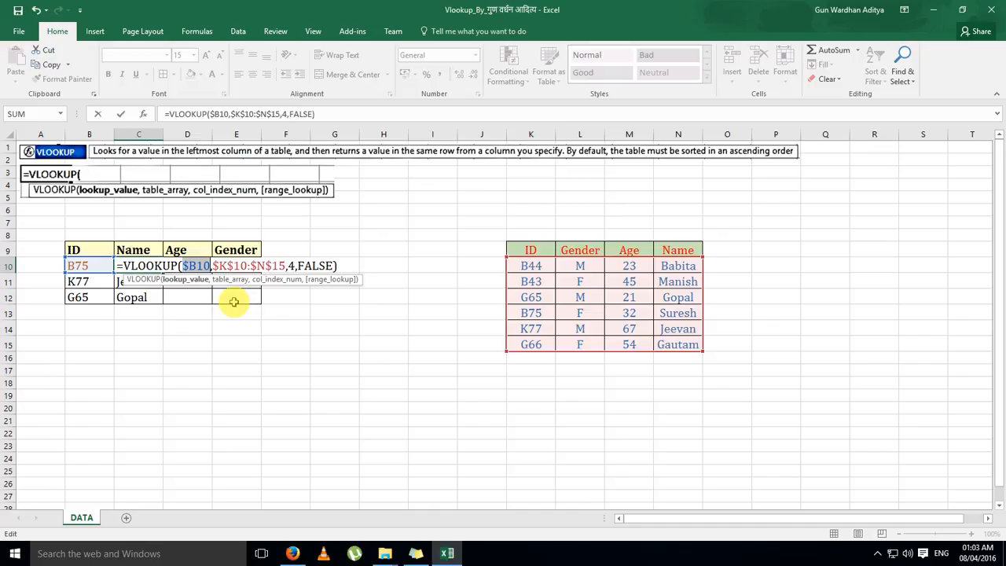
key("ctrl+Return")
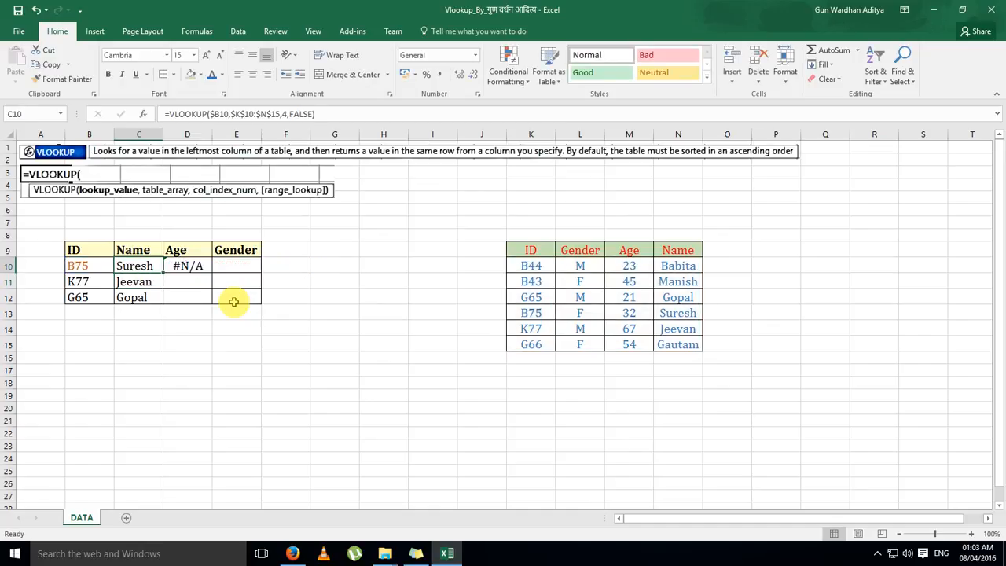
Copy the VLOOKUP formula from C10 across the whole Name, Age and Gender range, C10:E12
key("ctrl+c")
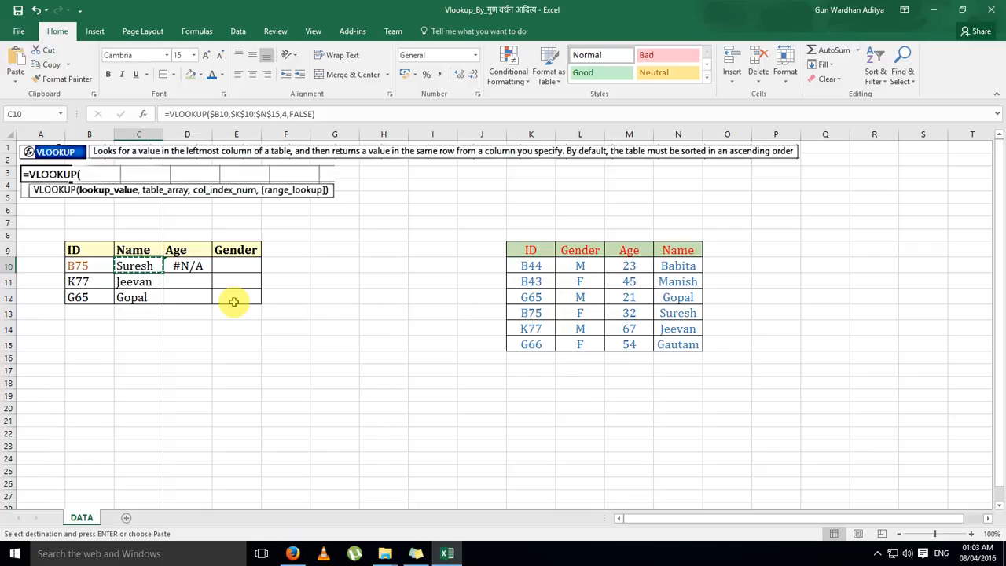
key("shift+Right")
key("shift+Right")
key("shift+Down")
key("shift+Down")
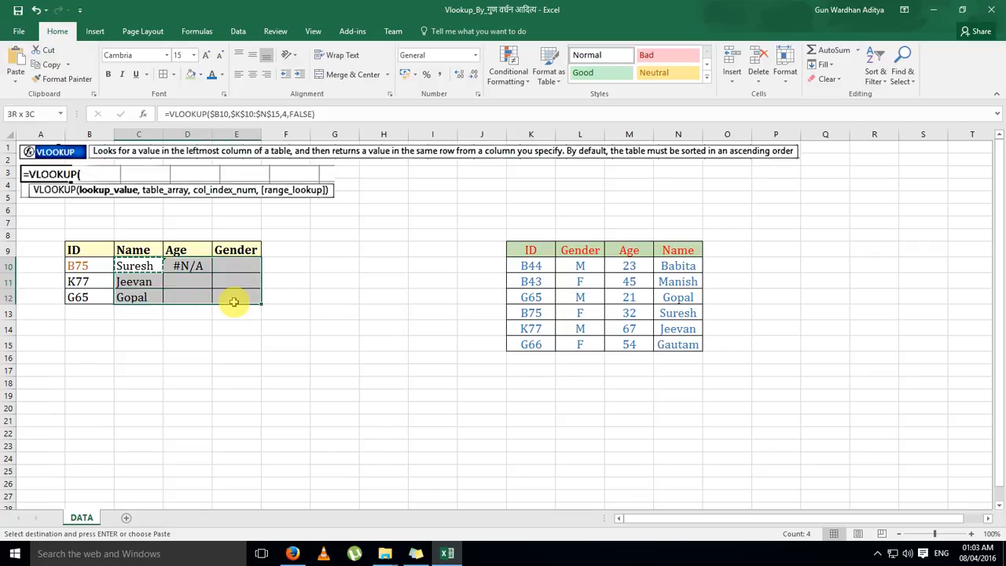
key("ctrl+v")
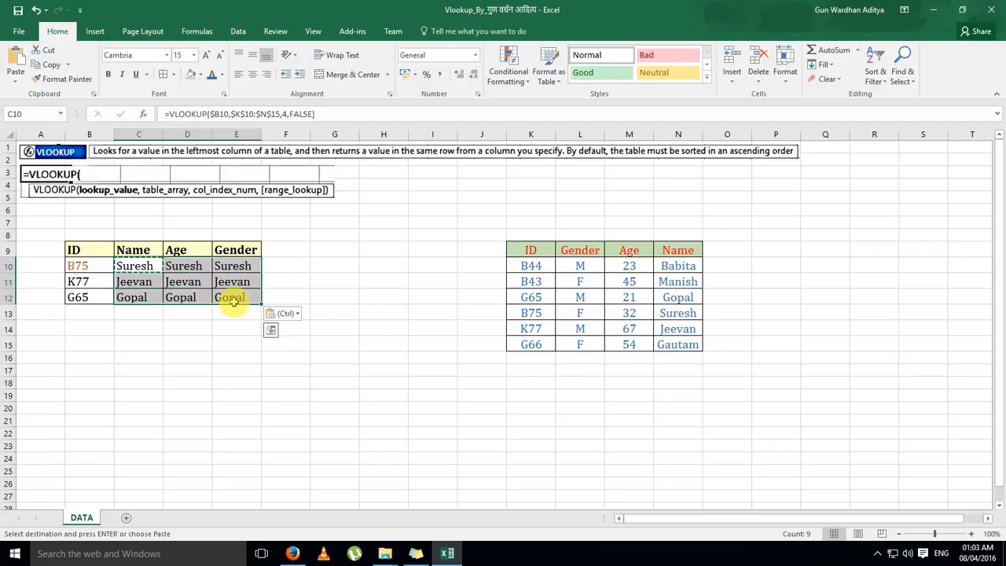
key("Up")
key("Down")
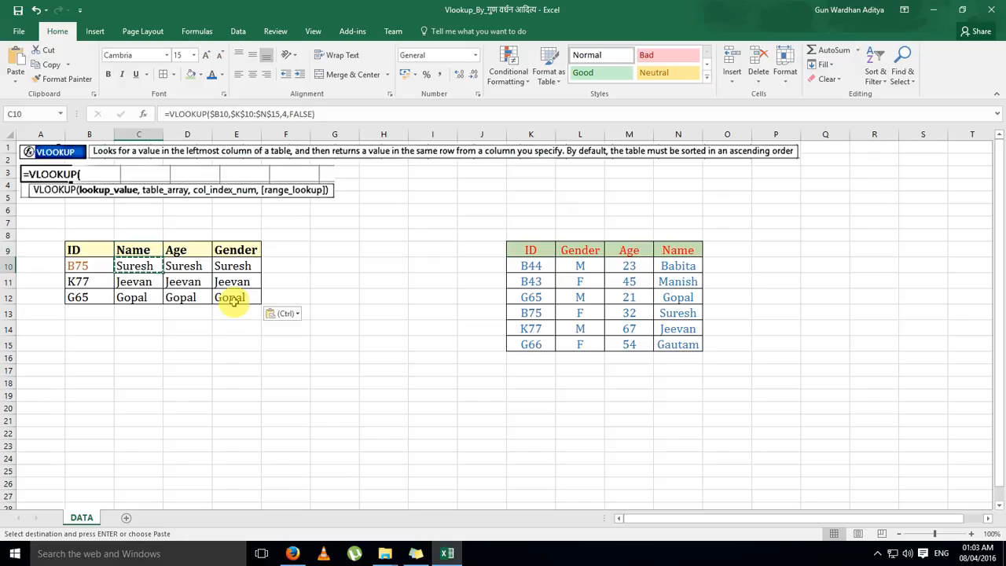
key("Escape")
Change the column index number in the D10 Age formula to 3
key("Right")
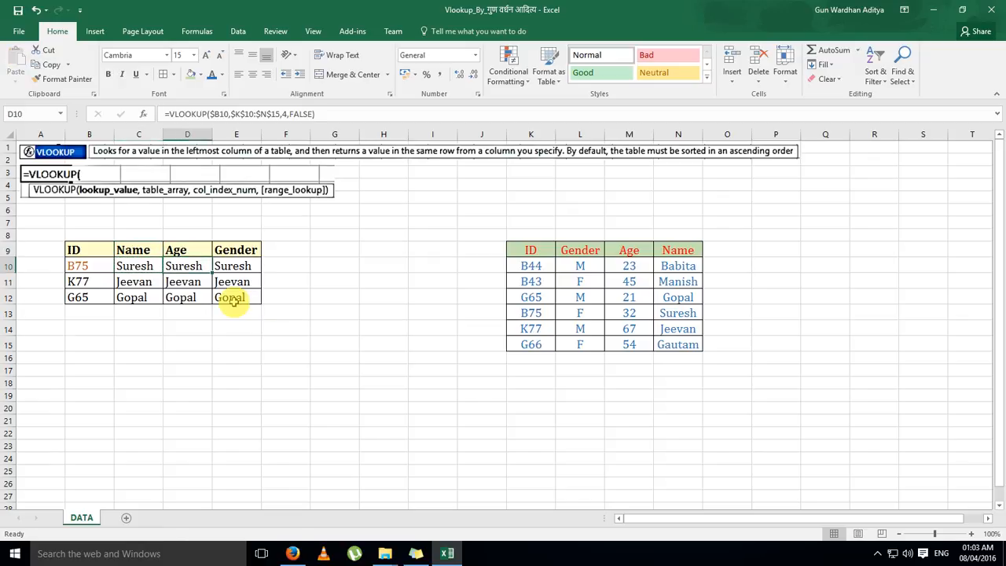
key("F2")
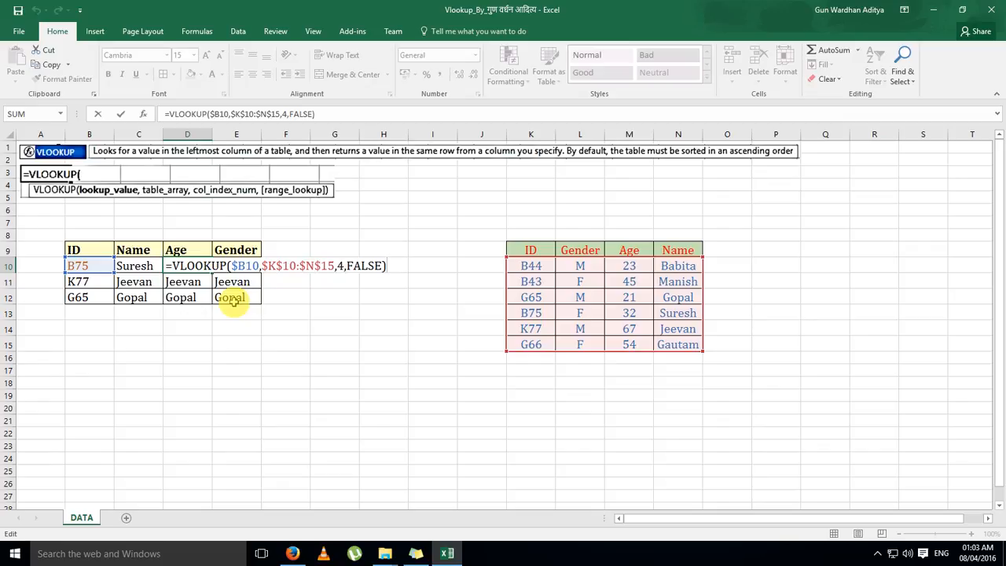
key("Left")
key("Left")
key("Left")
key("Left")
key("Left")
key("Left")
key("Left")
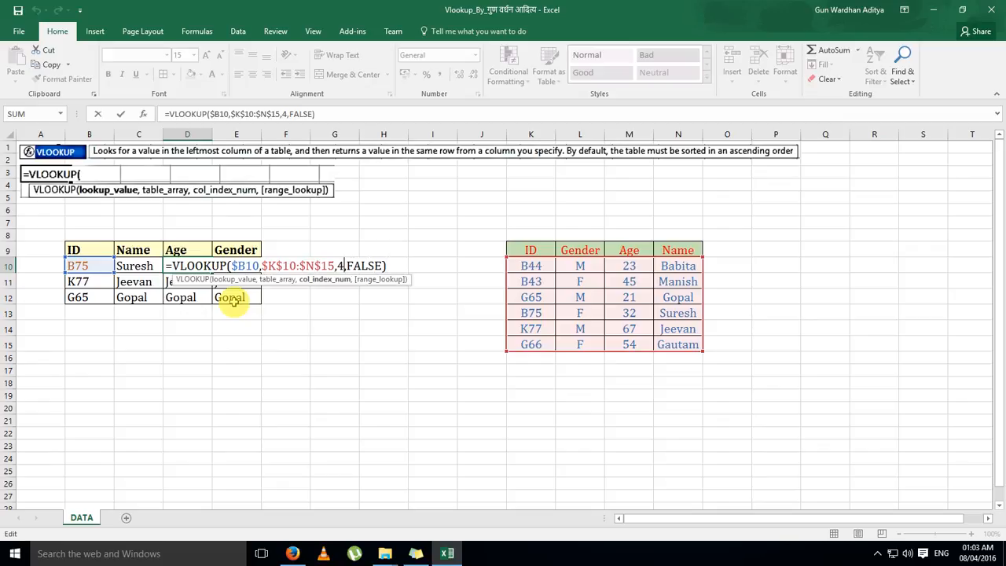
key("shift+Left")
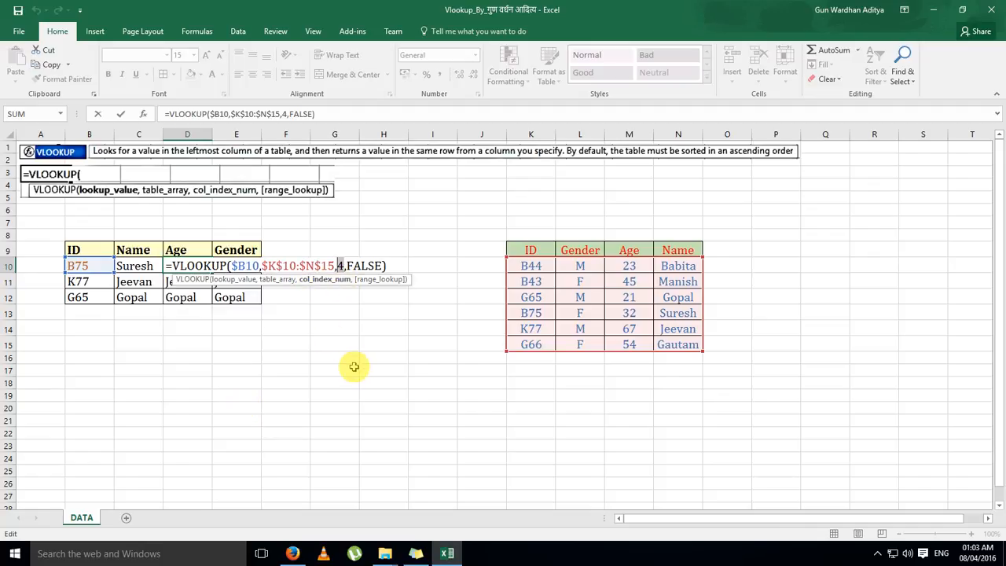
type("3")
key("ctrl+Return")
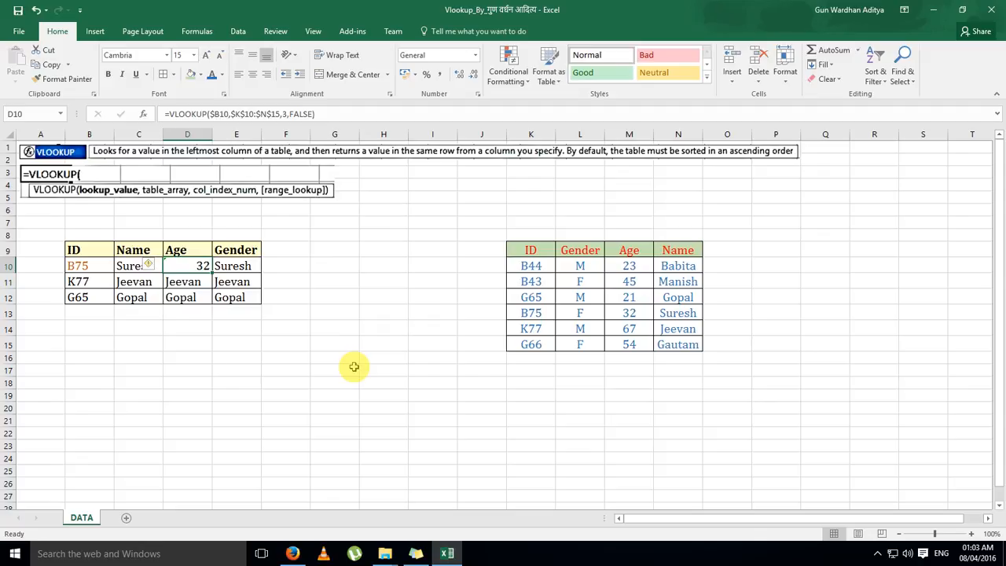
Copy the D10 Age formula down through D12
key("ctrl+c")
key("shift+Down")
key("shift+Down")
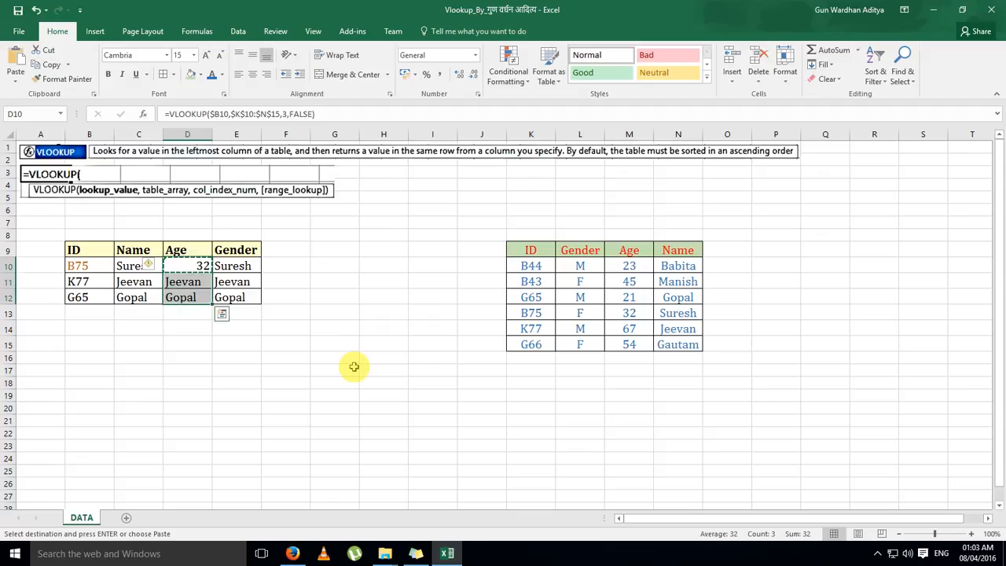
key("ctrl+v")
key("Up")
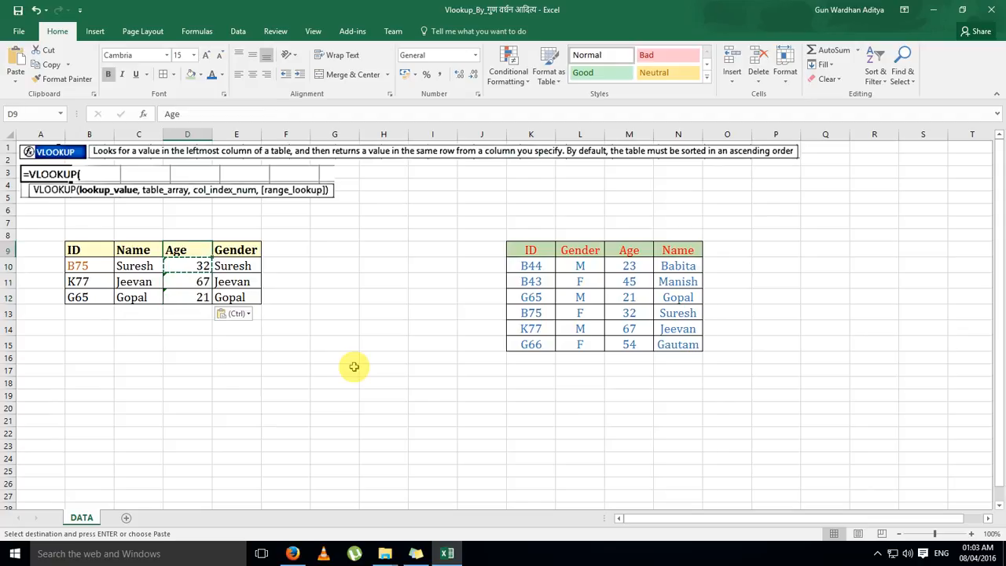
key("Escape")
Change the column index number in the E10 Gender formula to 2
key("Right")
key("Down")
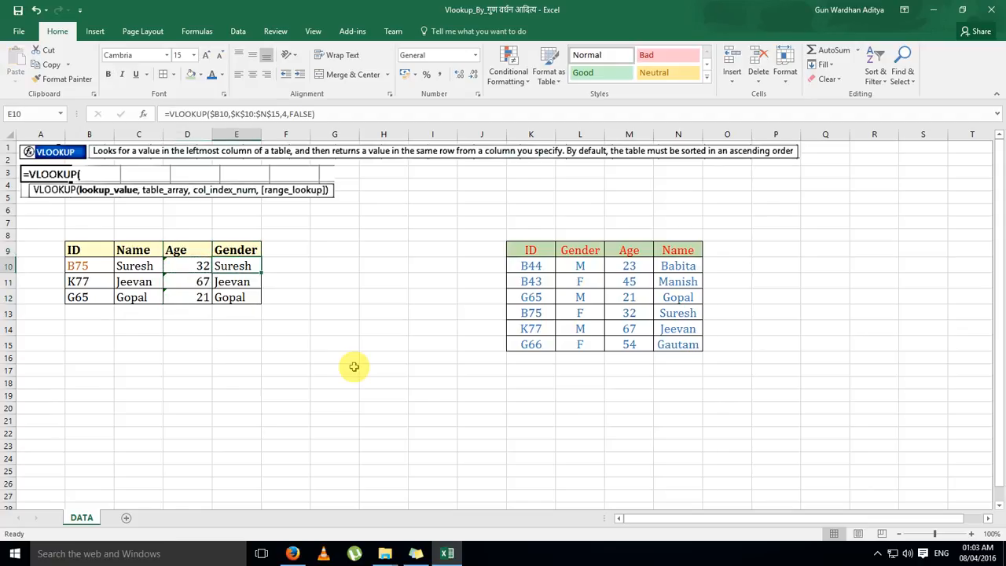
key("F2")
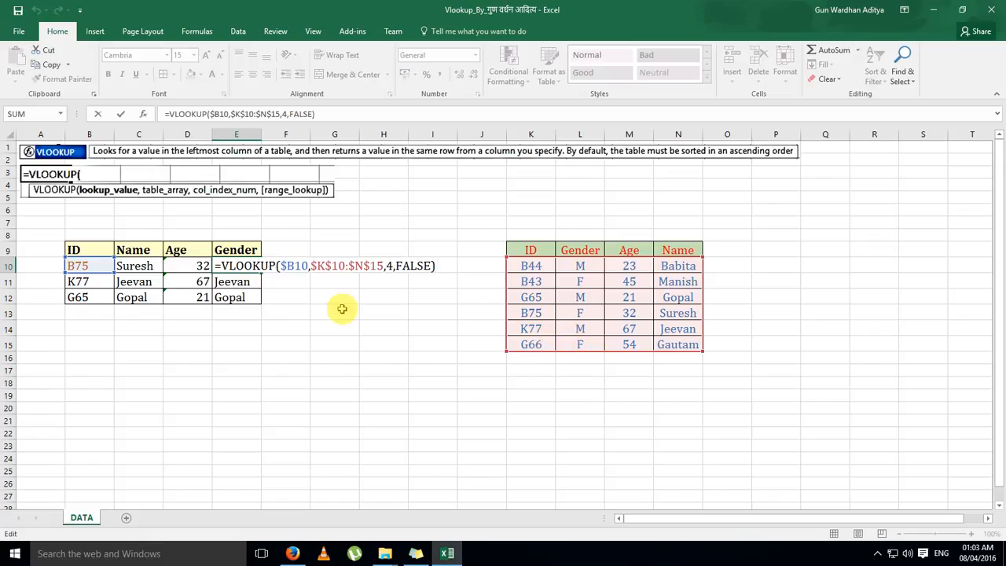
key("Left")
key("Left")
key("Left")
key("Left")
key("Left")
key("Left")
key("Left")
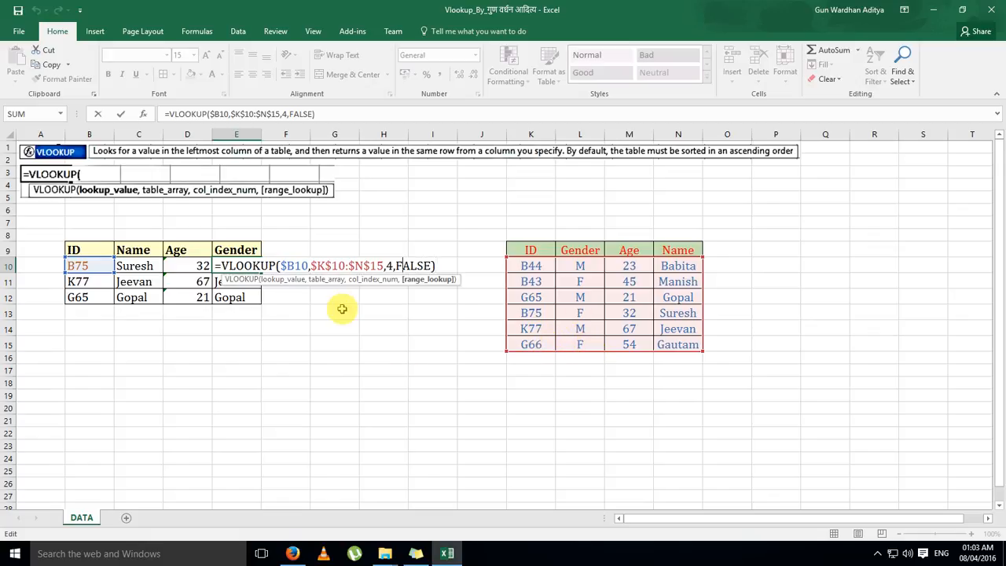
key("BackSpace")
type("2")
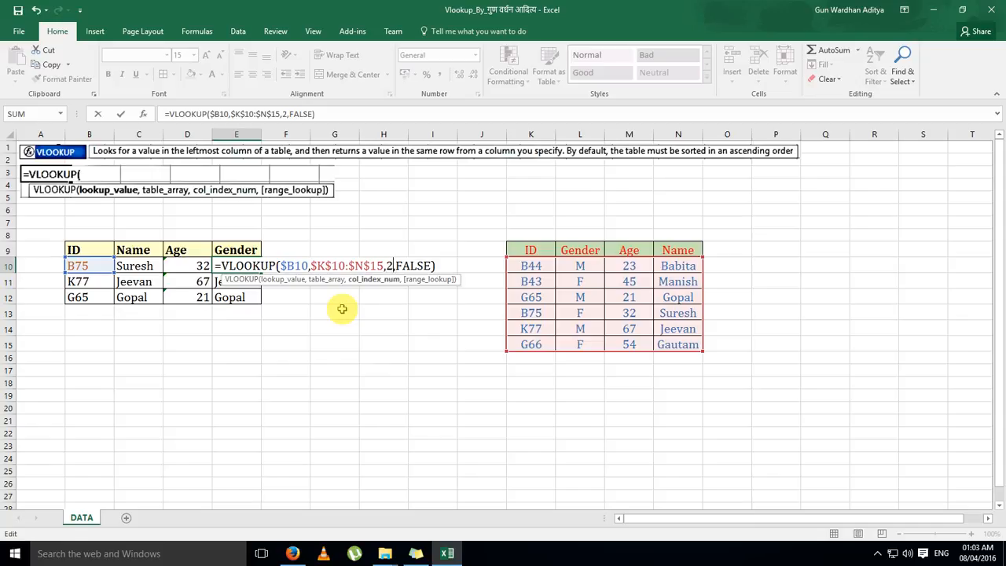
key("ctrl+Return")
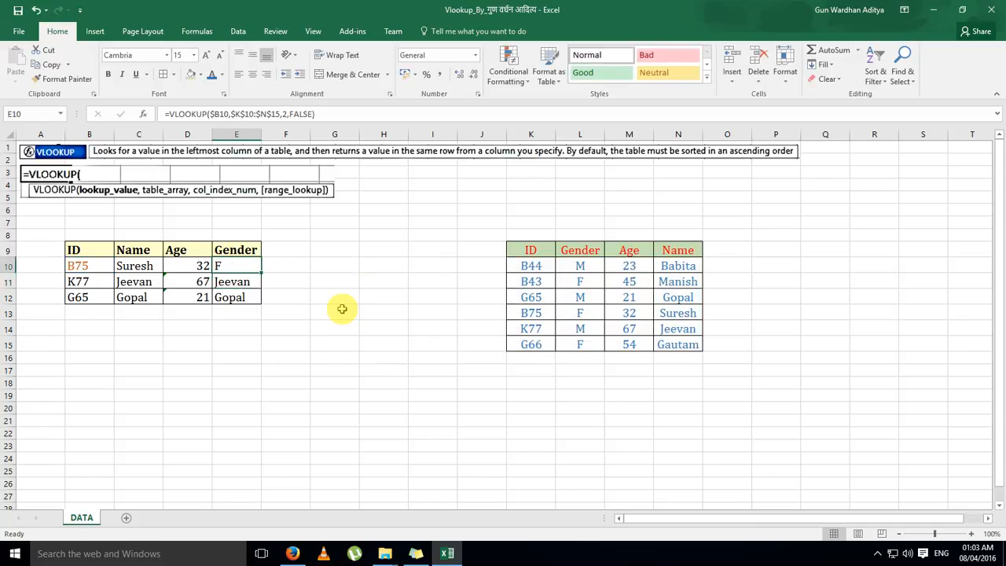
Copy the E10 Gender formula down through E12
key("ctrl+c")
key("shift+Down")
key("shift+Down")
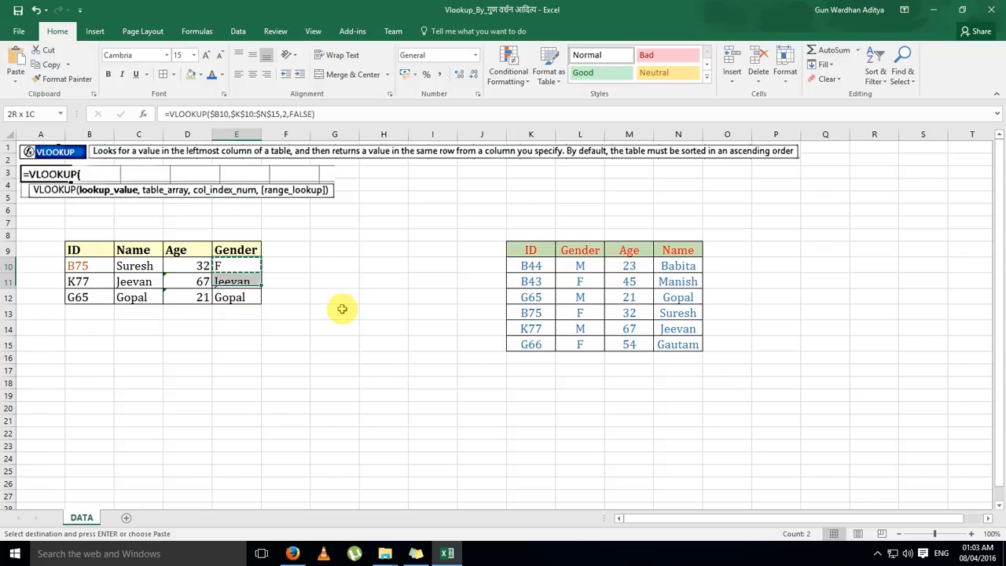
key("ctrl+v")
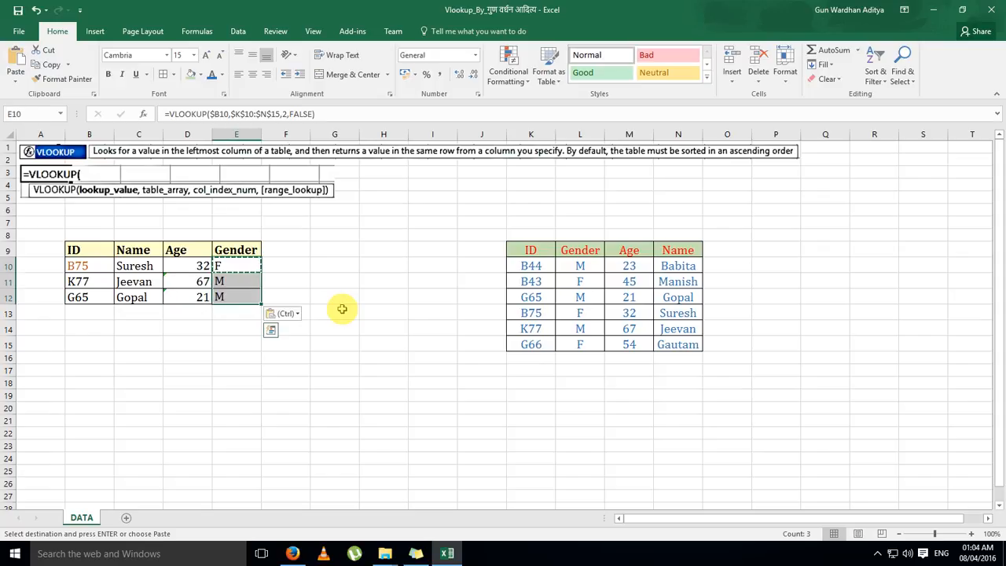
key("Up")
key("Escape")
key("Down")
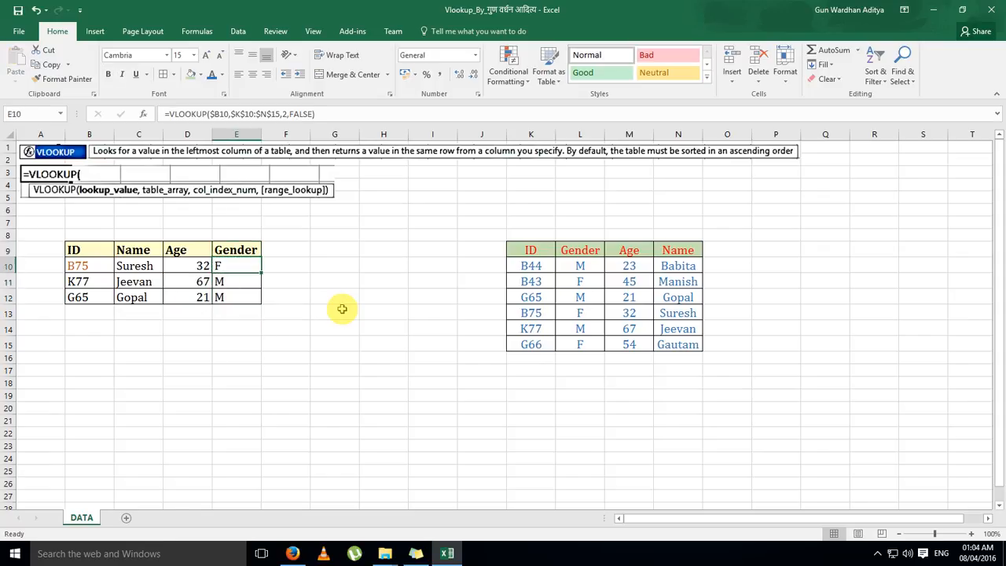
key("Up")
key("Left")
key("Left")
key("Left")
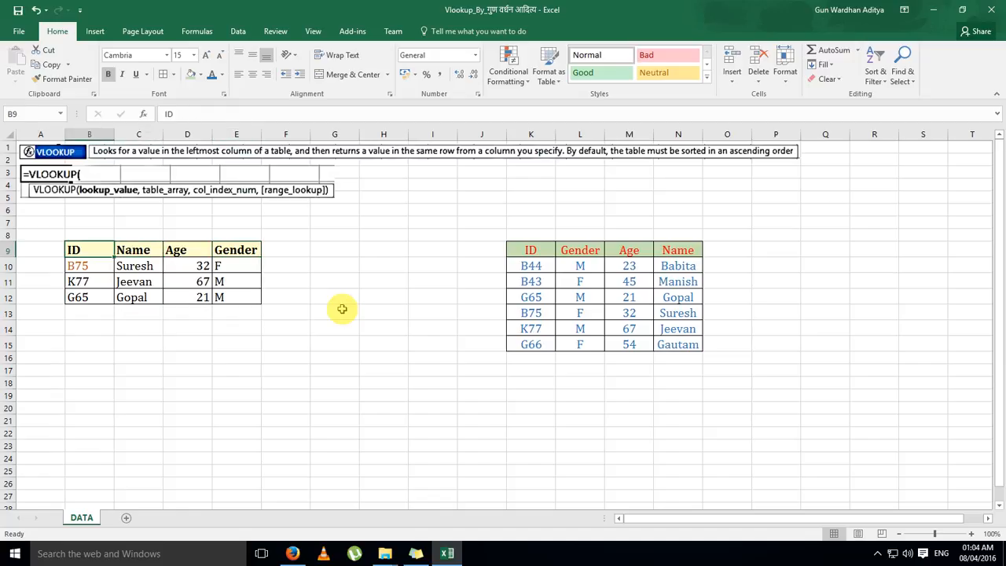